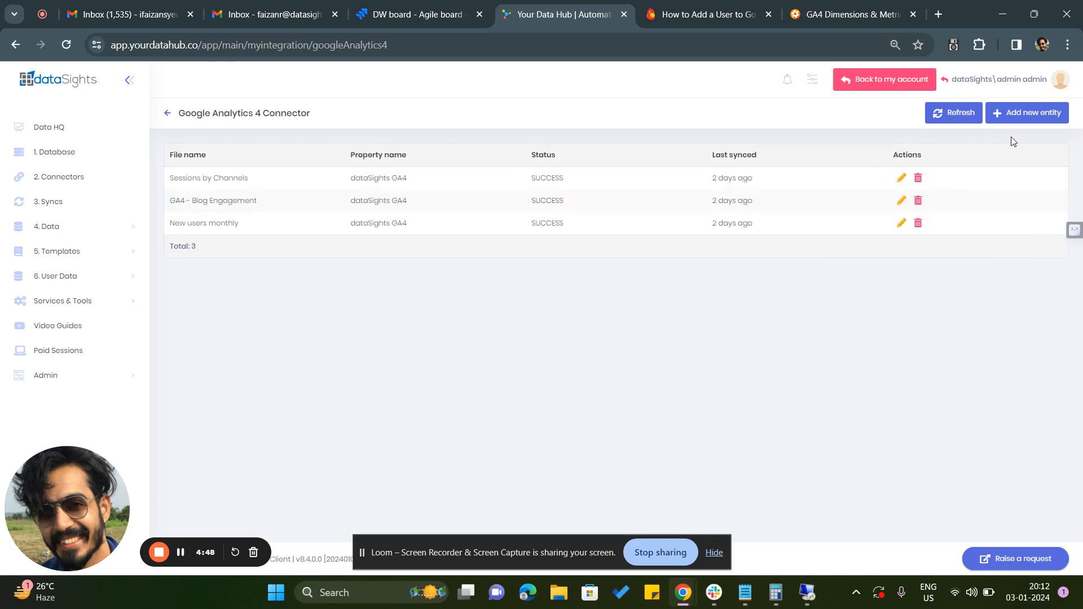
Start a new entity in the Google Analytics 4 connector and highlight the service account e-mail address in the form's notice.
click(1035, 119)
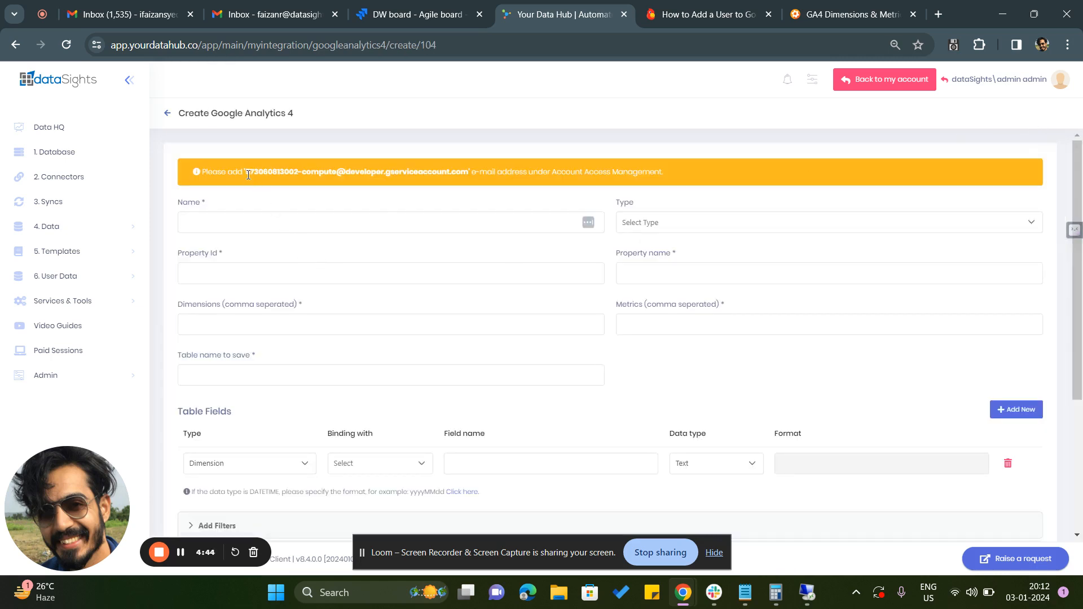
drag(248, 175, 470, 173)
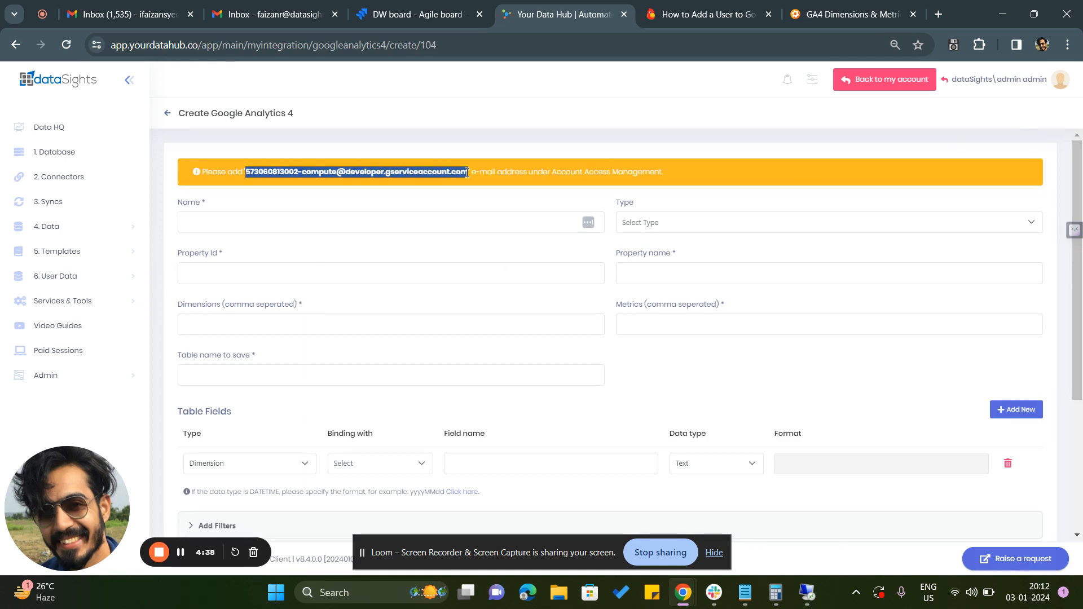
Review the Themeisle guide on adding a Google Analytics user, covering access management, adding users, e-mail entry and role selection.
click(687, 6)
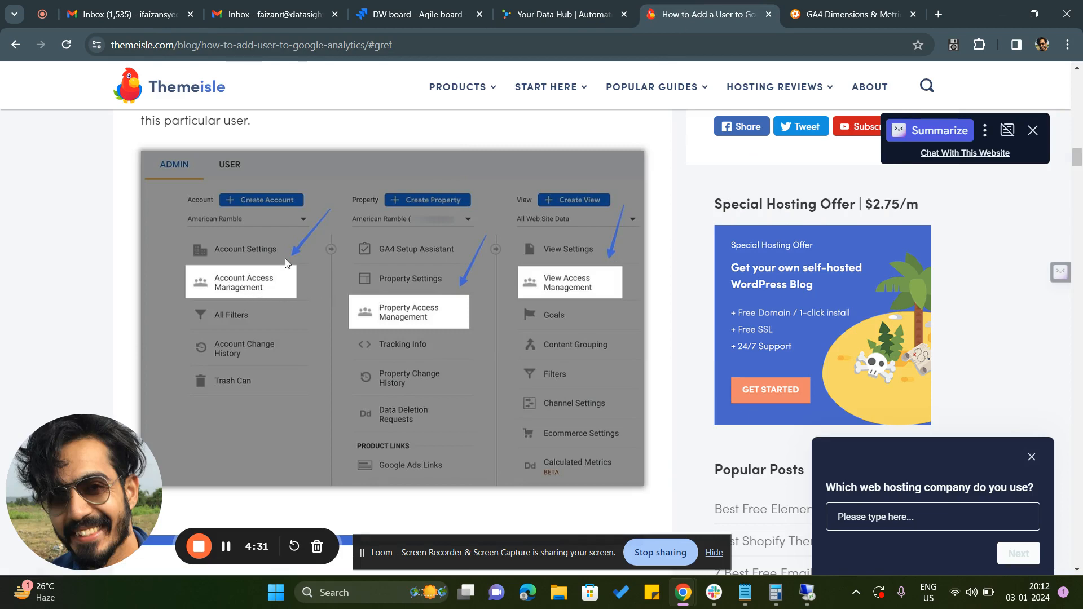
scroll(324, 320, down, 3)
scroll(316, 315, down, 3)
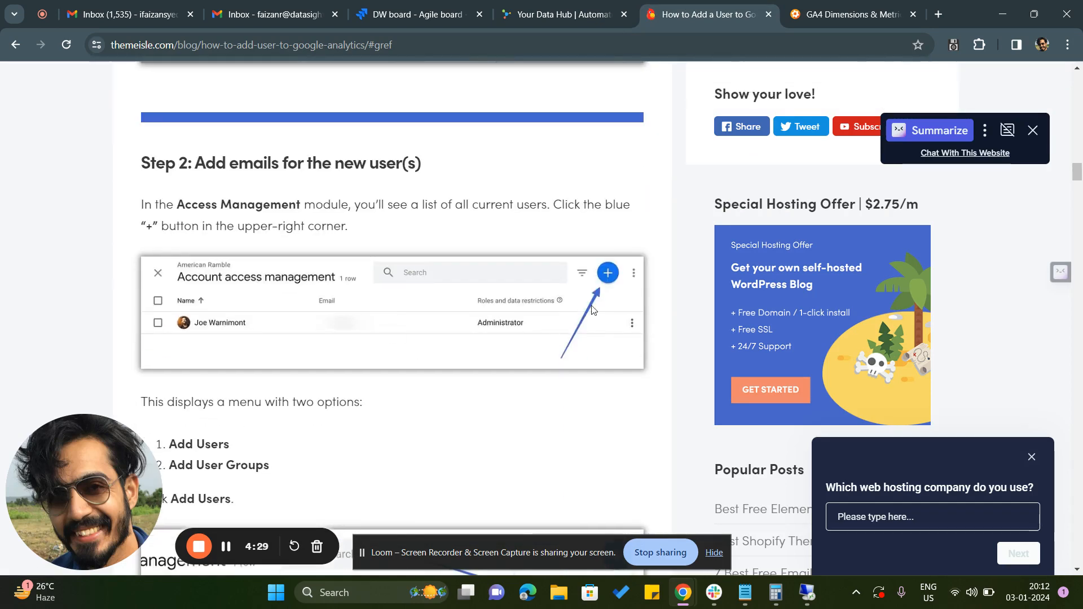
scroll(606, 290, down, 5)
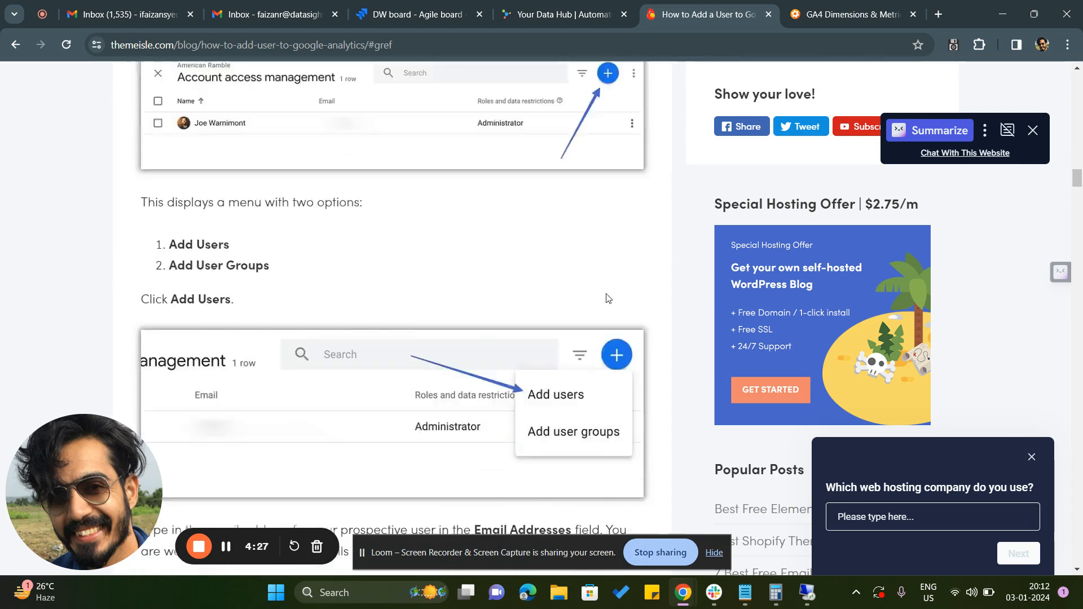
scroll(587, 321, down, 4)
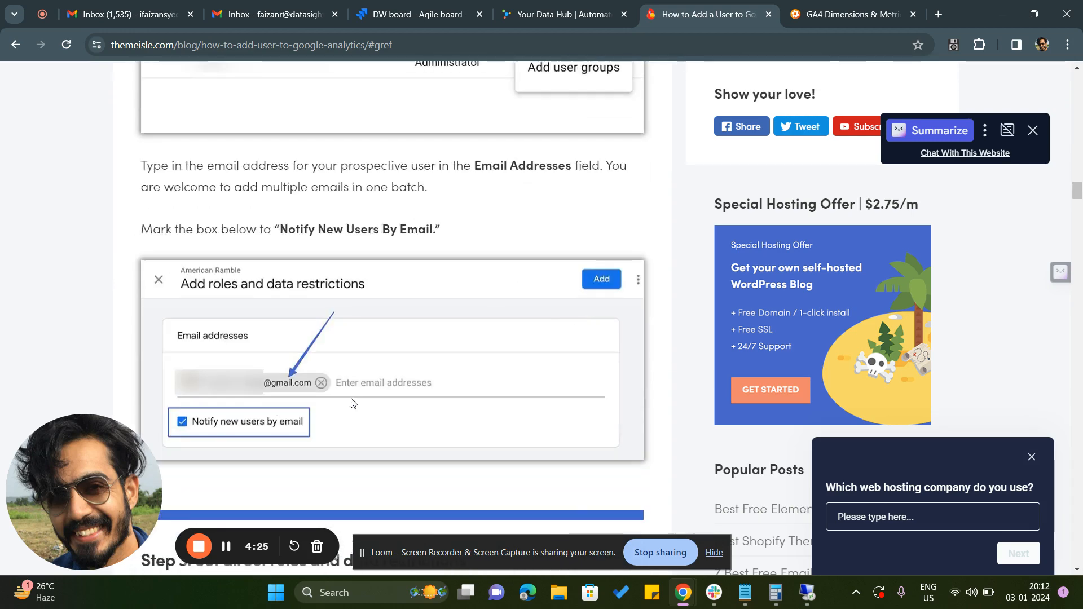
scroll(354, 391, down, 10)
scroll(377, 383, down, 3)
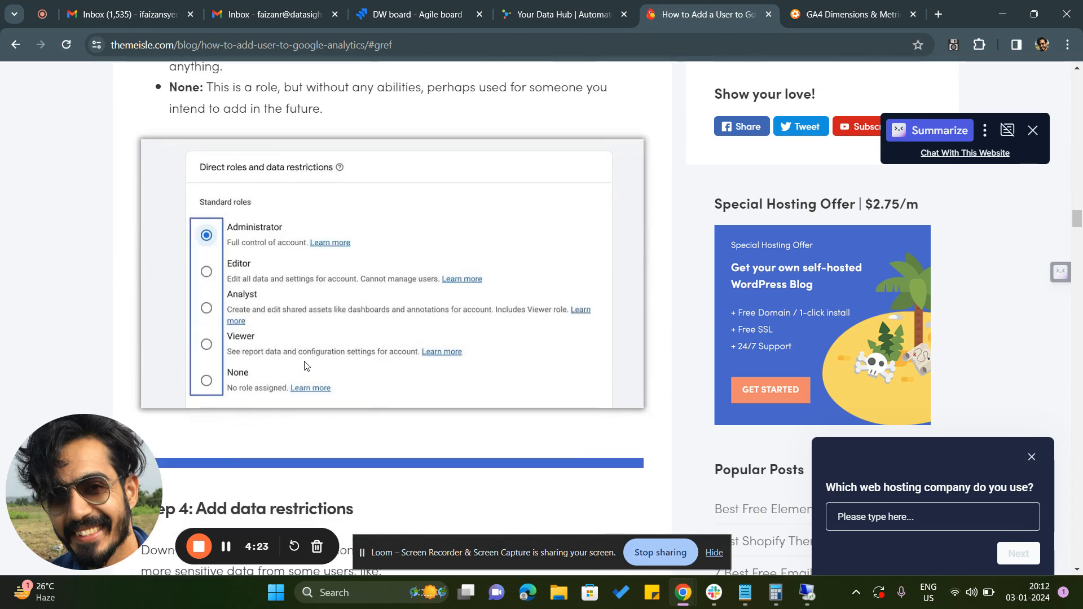
scroll(418, 322, up, 9)
scroll(418, 323, up, 15)
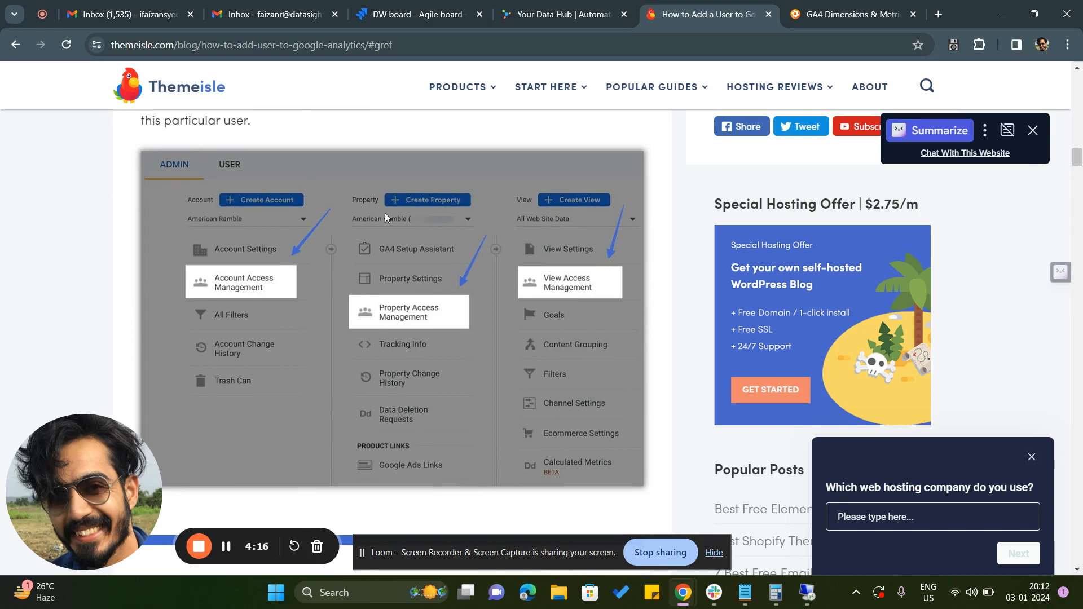
In the Create Google Analytics 4 form, name the entity Demo and set its type to MONTHLY.
click(564, 14)
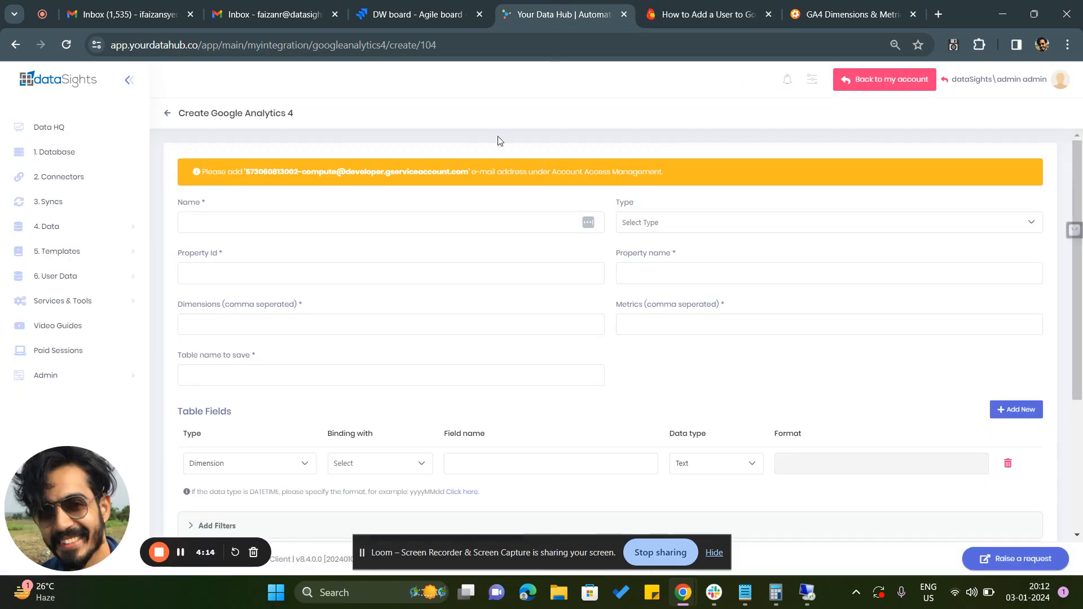
click(212, 227)
text(Demo)
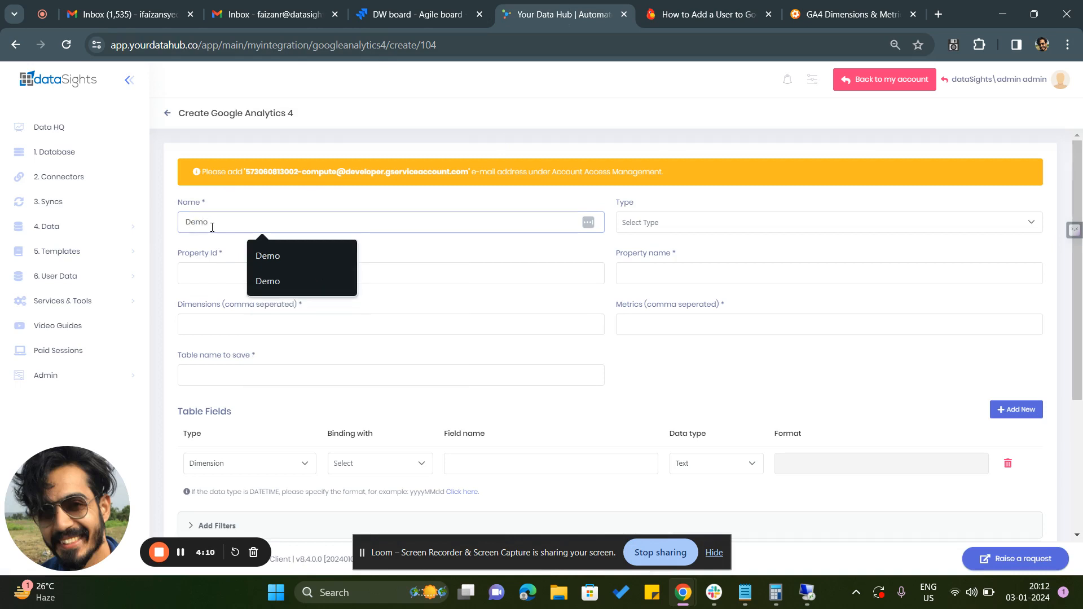
click(647, 231)
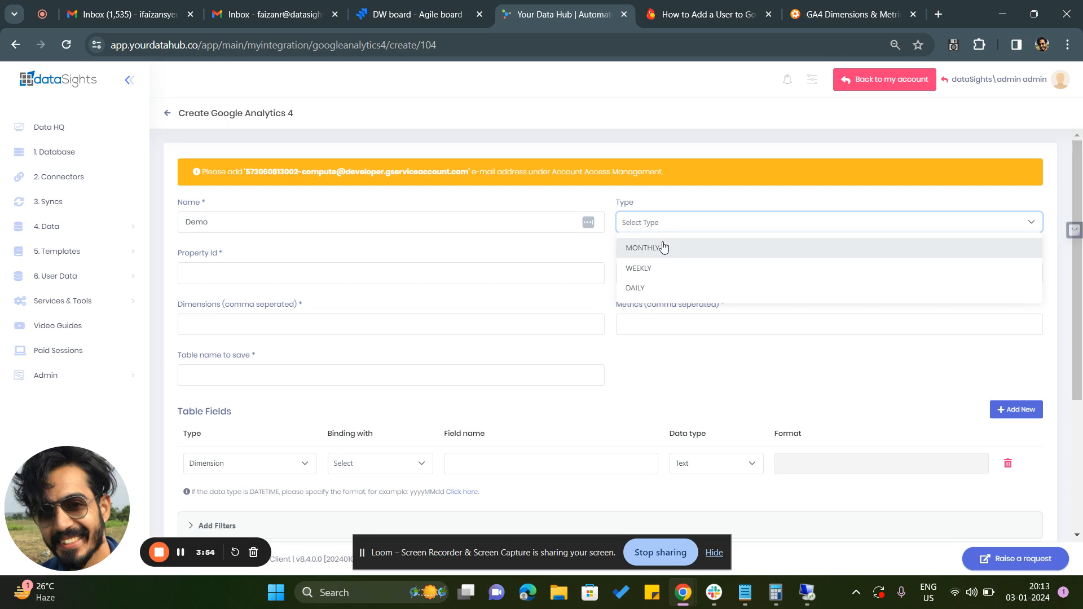
click(663, 248)
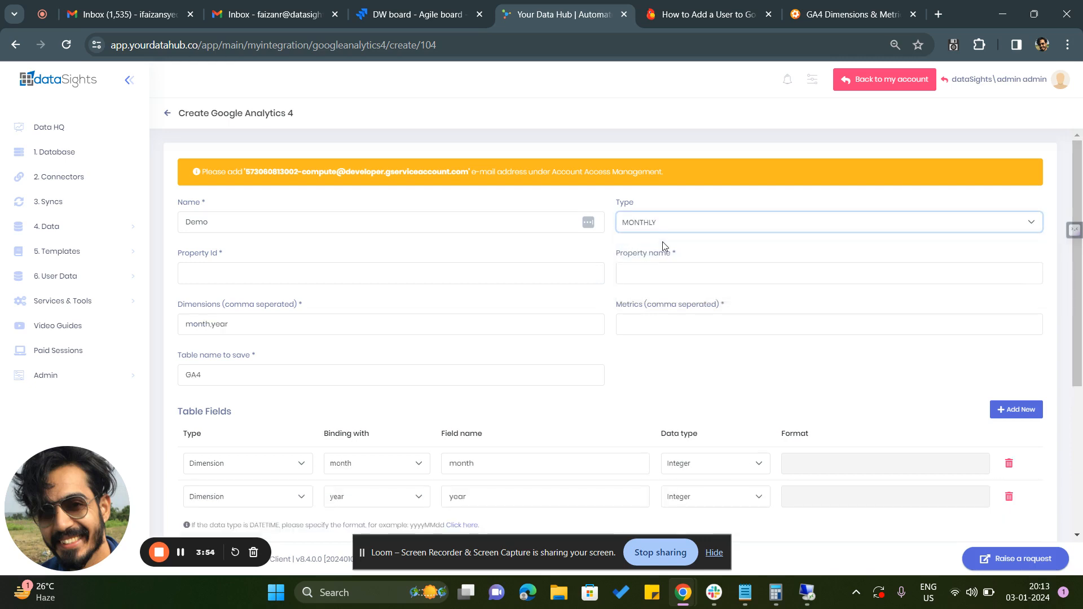
Try the WEEKLY and DAILY types to compare their default dimensions and table fields, returning the type to MONTHLY.
click(268, 329)
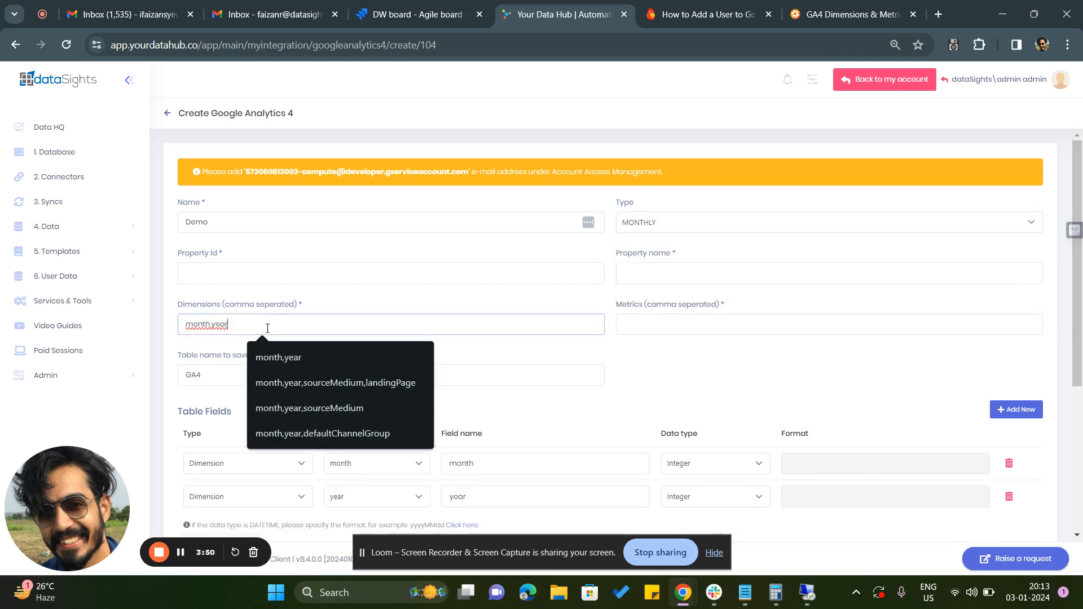
click(638, 230)
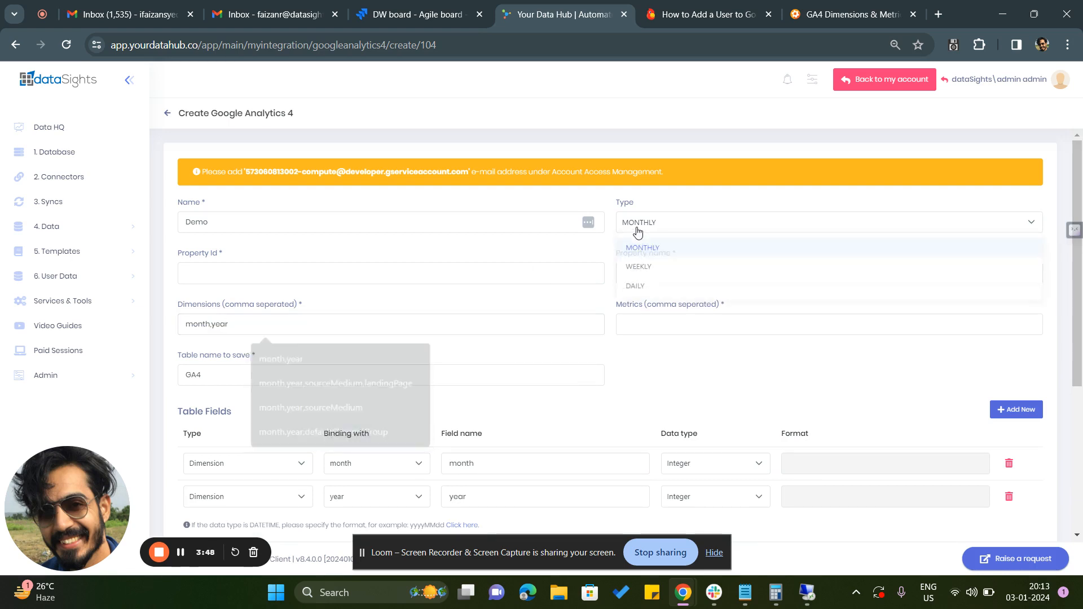
click(640, 264)
click(658, 231)
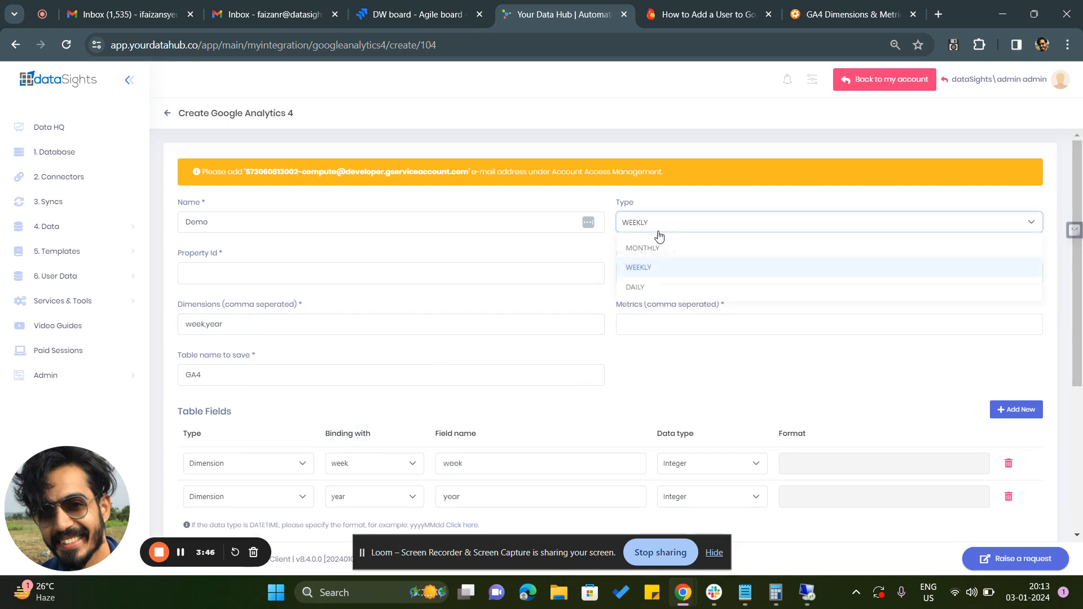
click(635, 288)
click(666, 226)
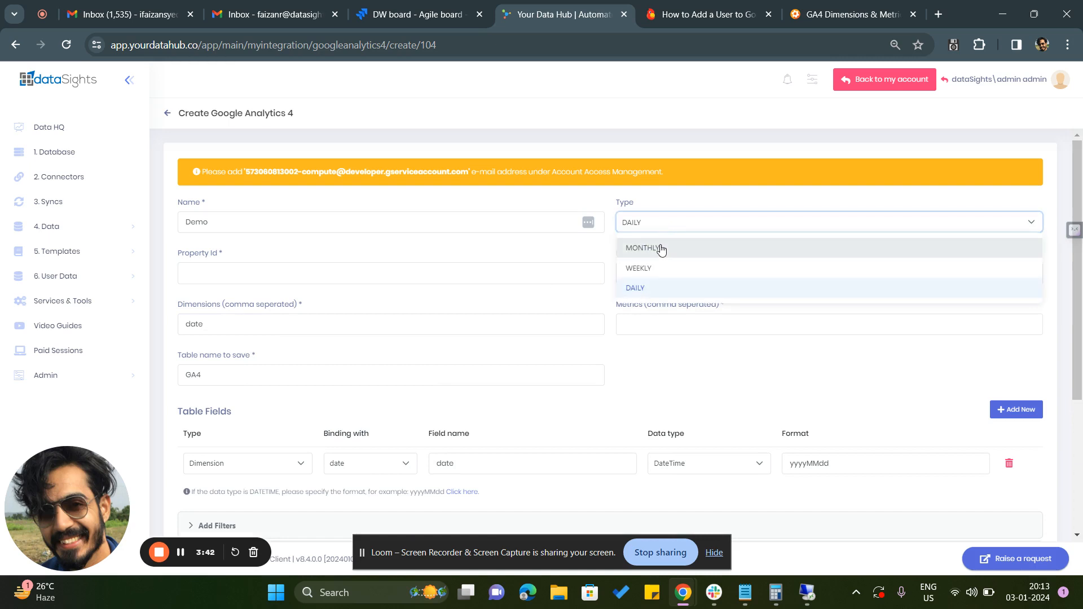
click(661, 250)
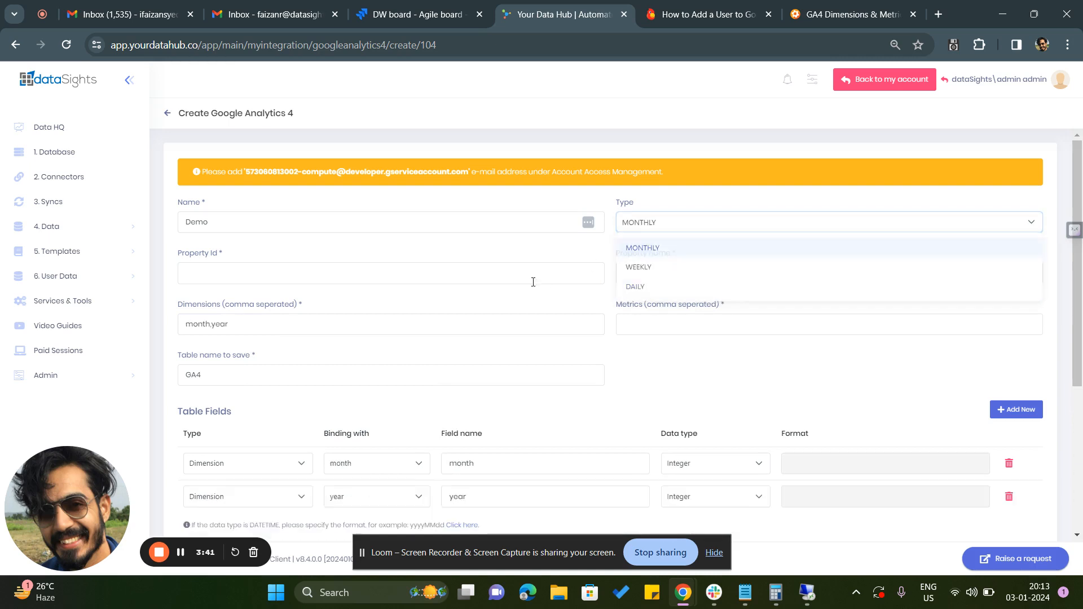
click(303, 326)
click(456, 303)
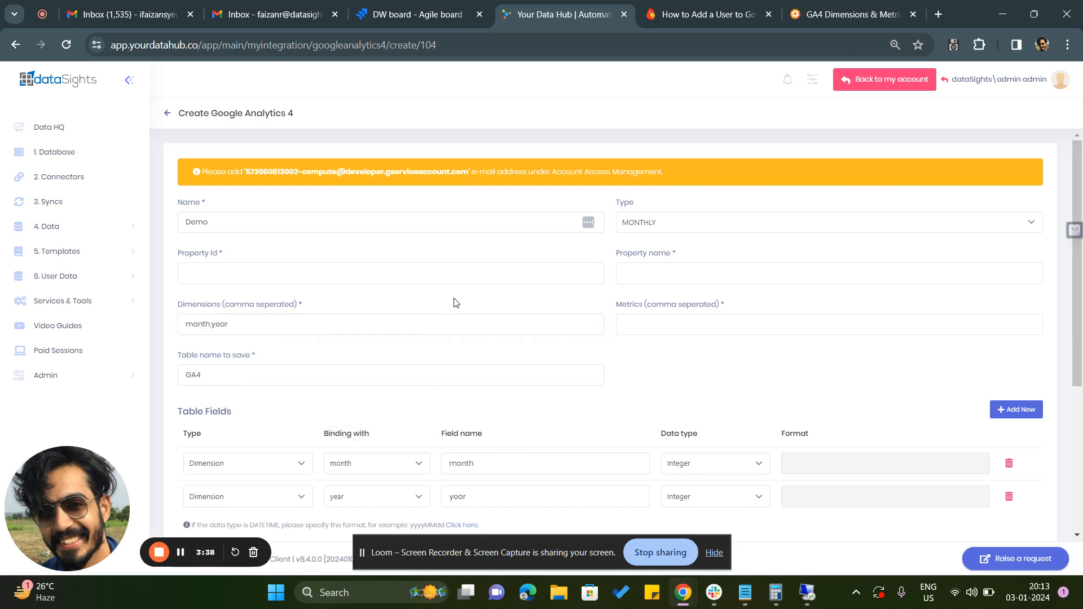
Fill in the GA4 property ID and set the property name to dataSights GA4.
click(744, 592)
key(alt+Tab)
click(326, 274)
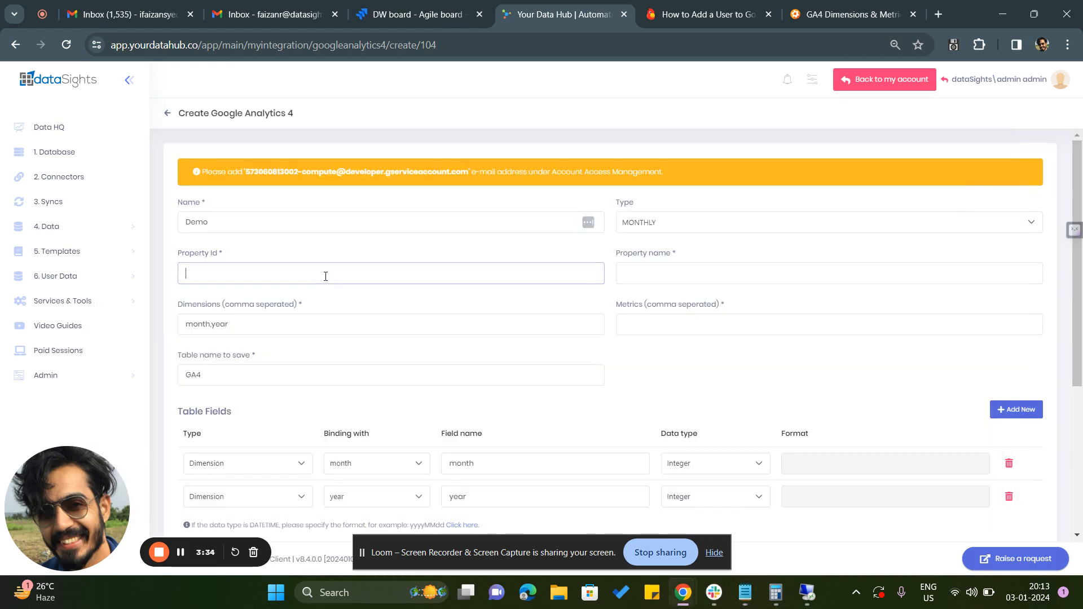
text(331586149)
click(676, 265)
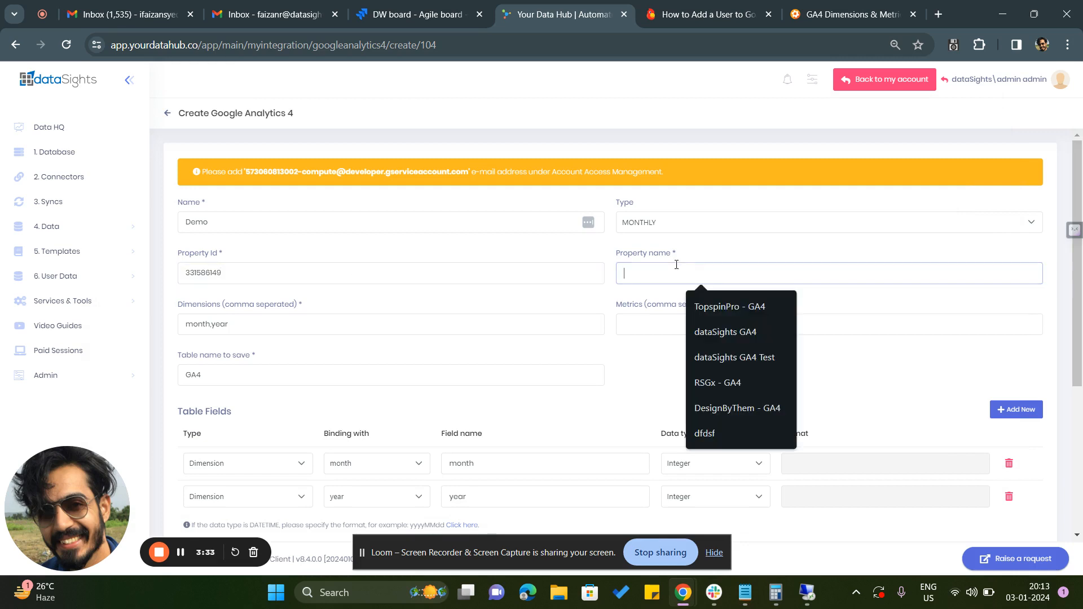
click(725, 332)
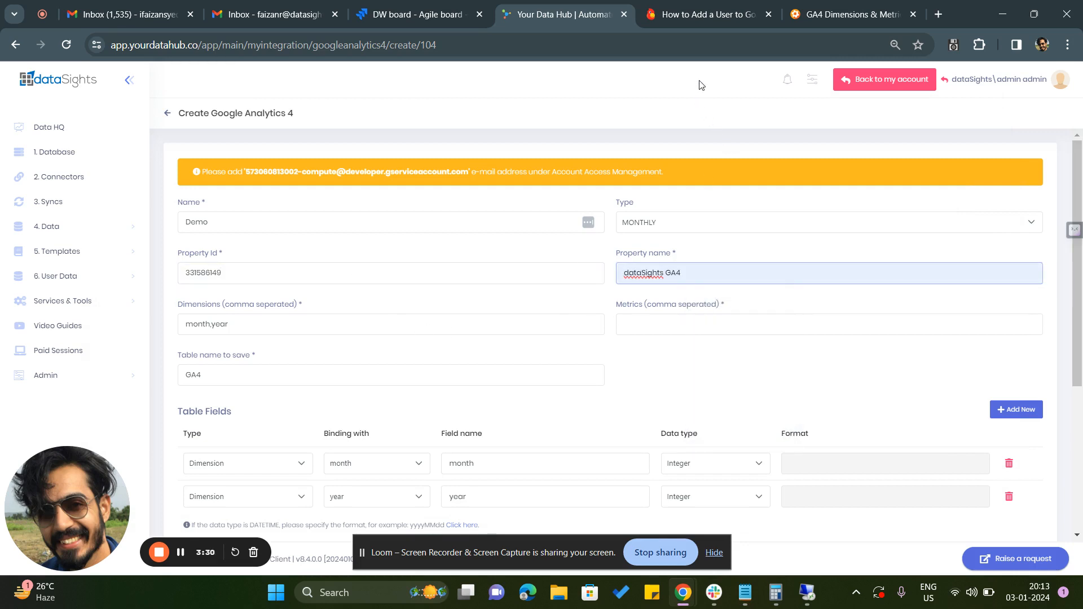
Switch to the GA4 Dimensions & Metrics Explorer and examine its account selection and listed dimensions.
click(698, 16)
click(853, 14)
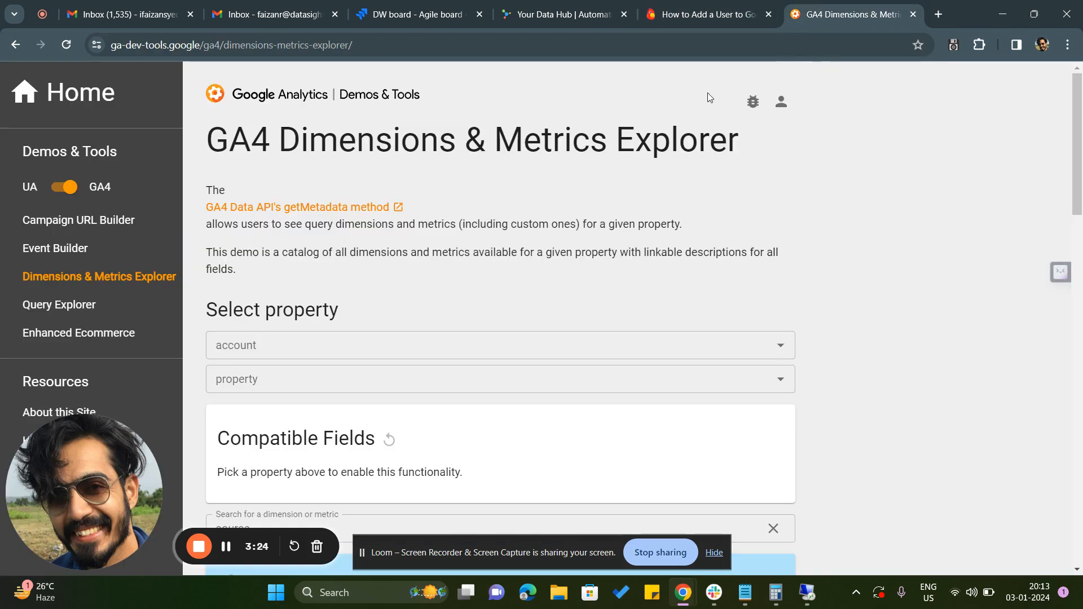
click(350, 345)
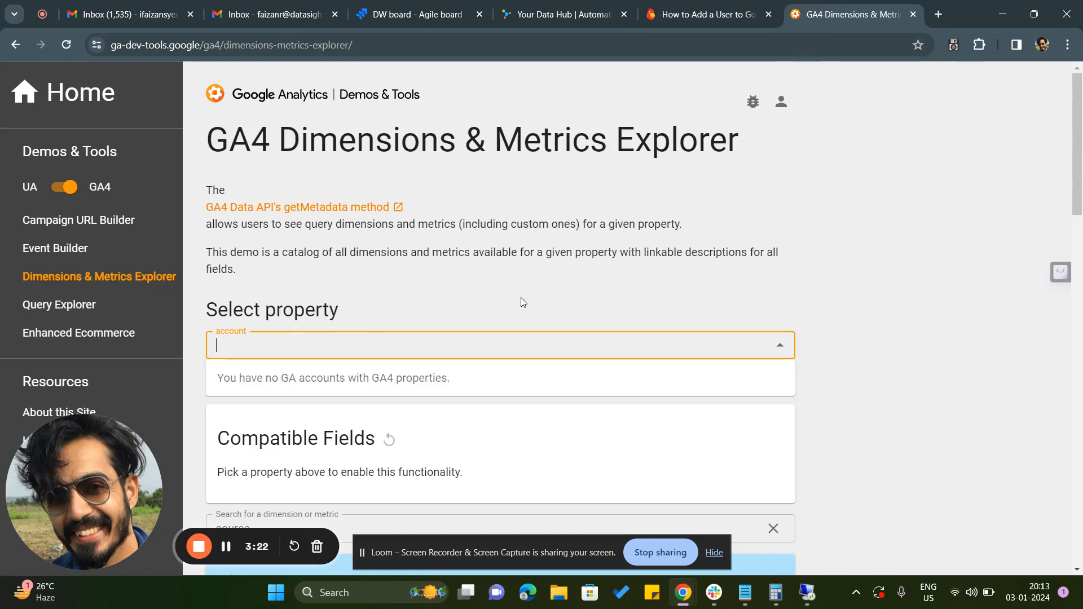
scroll(519, 301, down, 1)
scroll(516, 289, down, 2)
scroll(441, 333, down, 3)
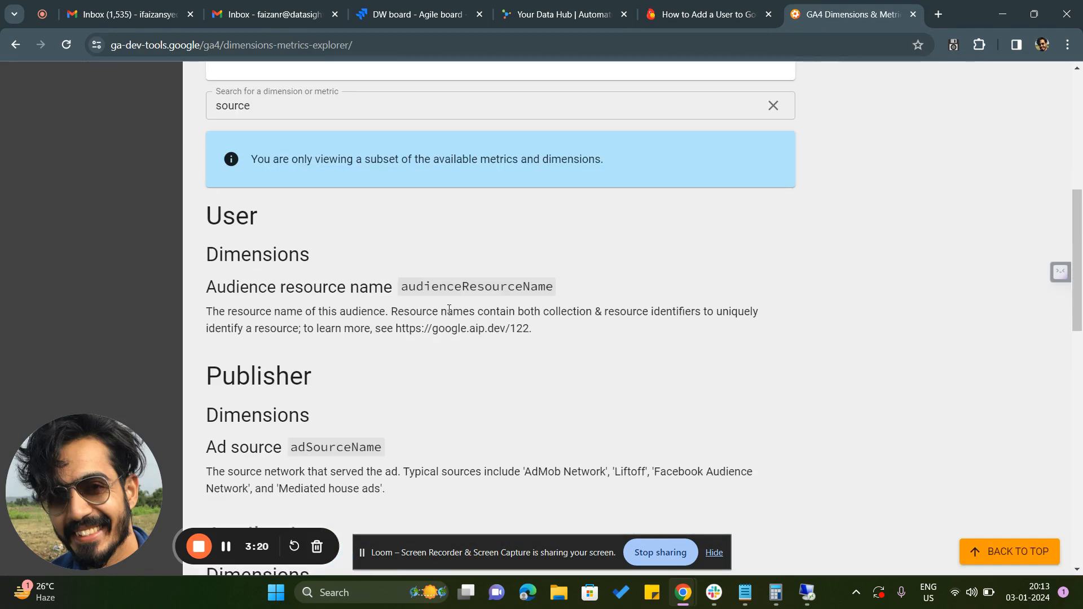
scroll(567, 264, down, 3)
scroll(569, 299, up, 7)
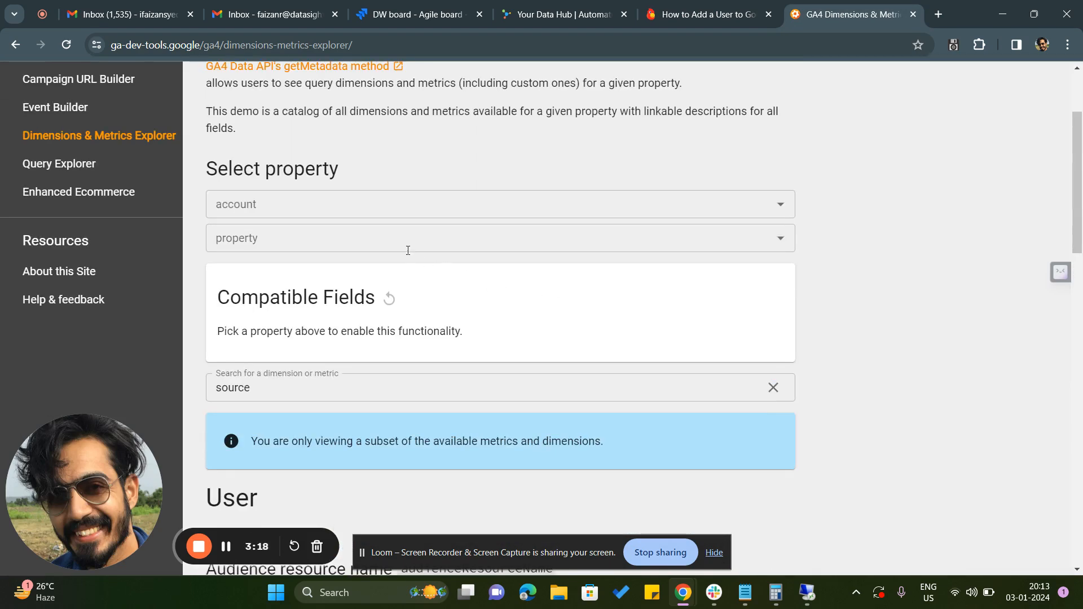
Locate the Source / medium dimension among the entries matching source and highlight its API name, sourceMedium.
double_click(333, 386)
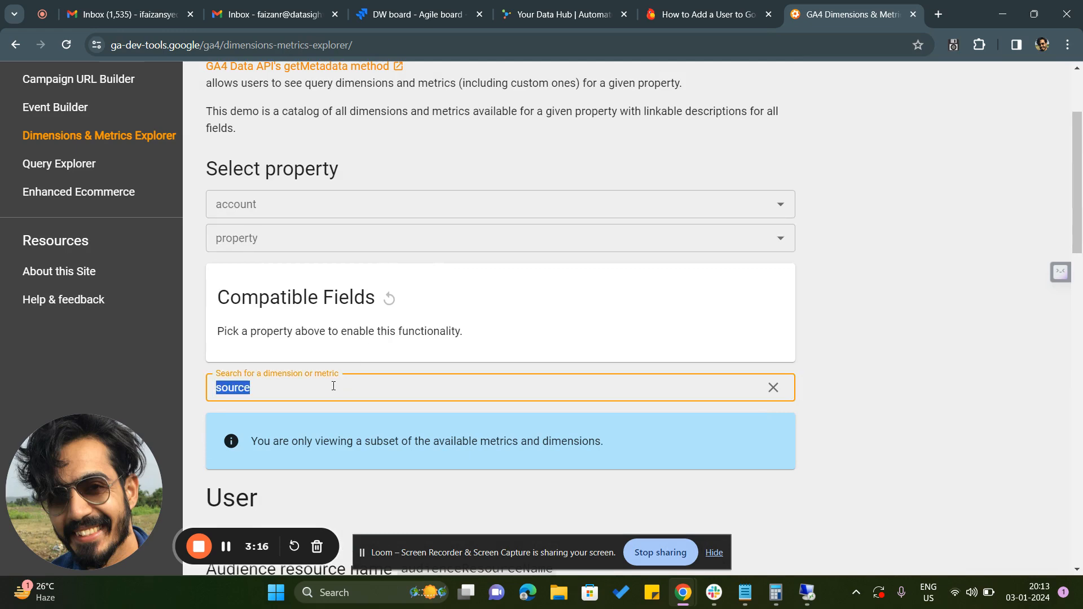
drag(333, 386, 195, 388)
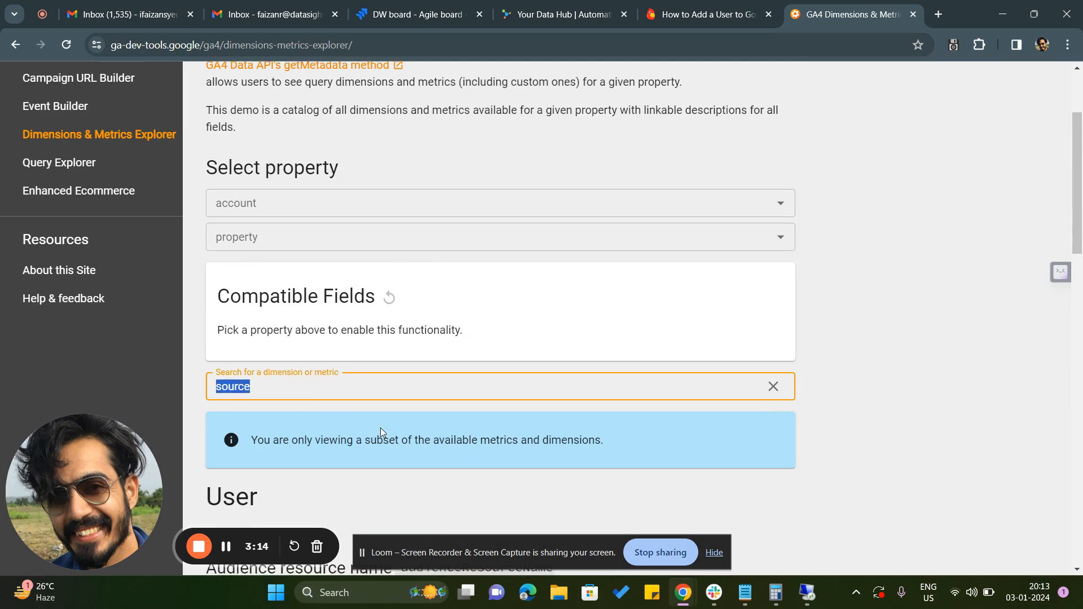
scroll(380, 427, down, 5)
scroll(379, 424, down, 3)
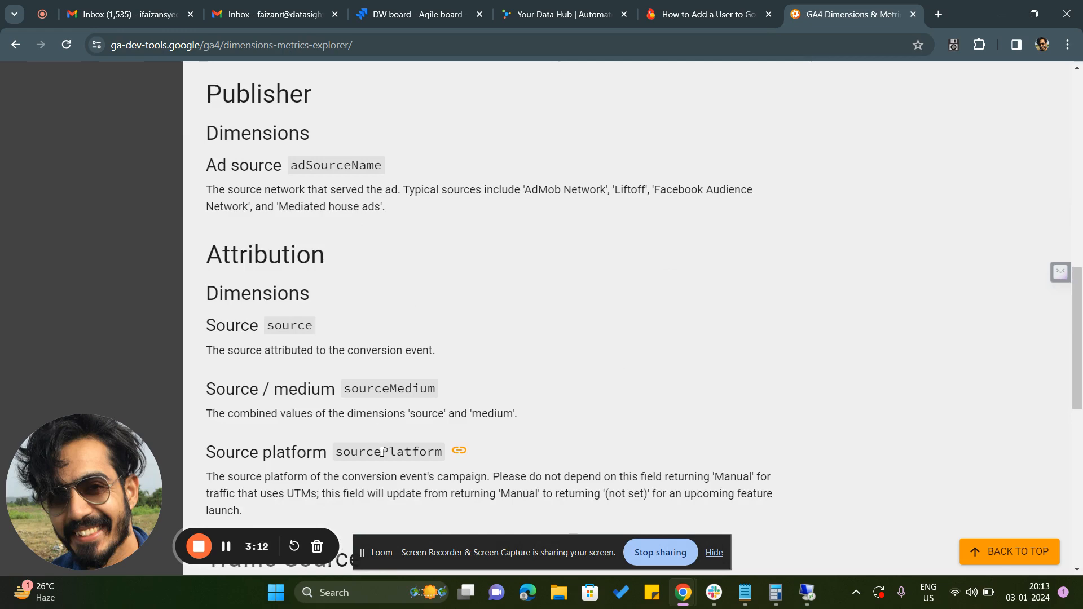
scroll(380, 434, down, 4)
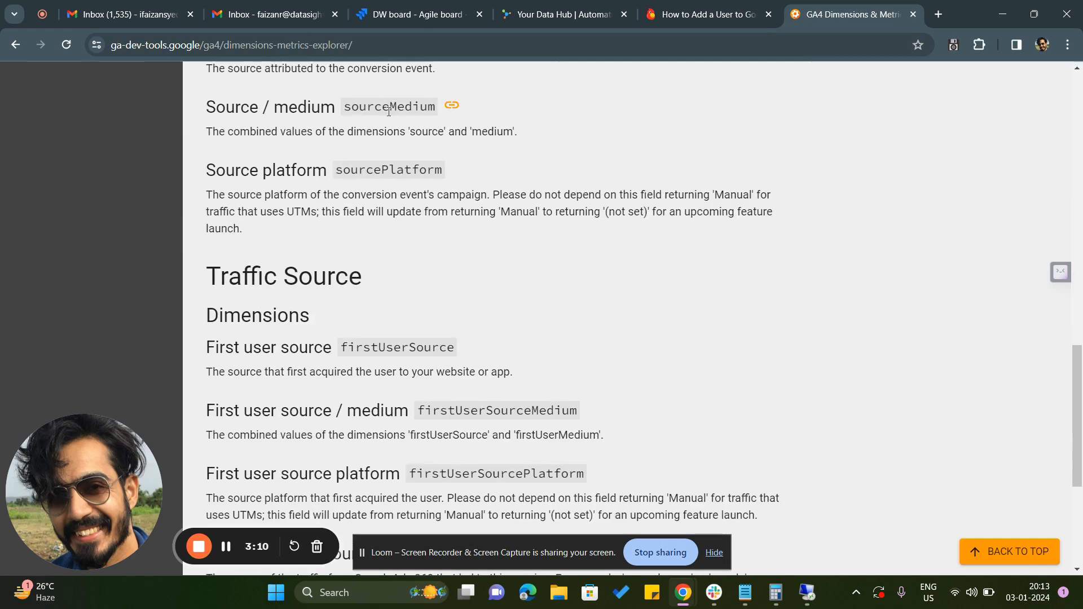
double_click(392, 107)
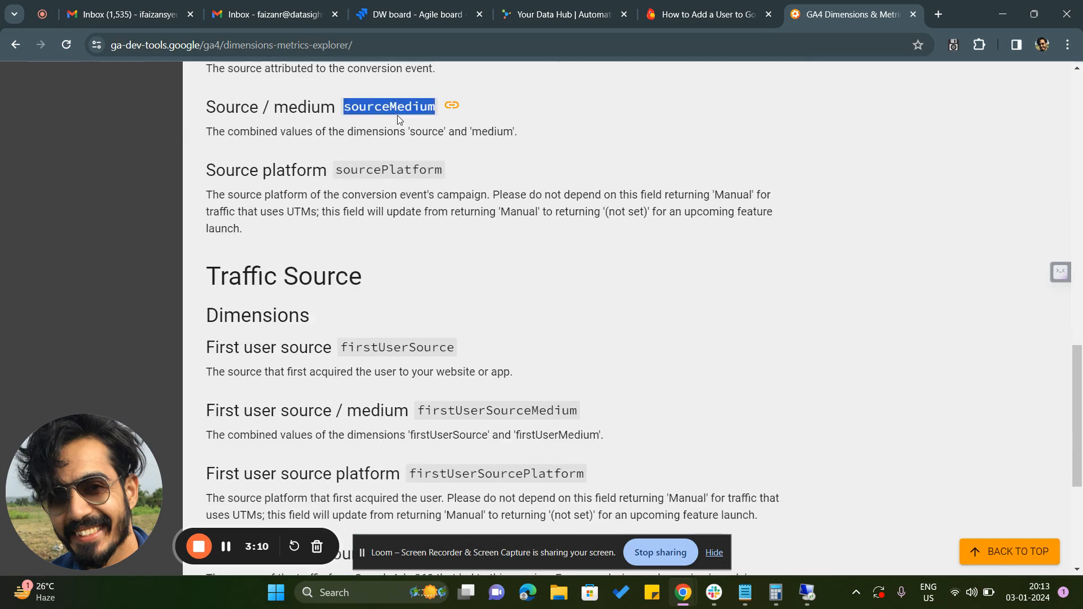
In the connector form, set the dimensions to month,year,sourceMedium and the metrics to sessions,engagementRate.
click(570, 19)
click(302, 324)
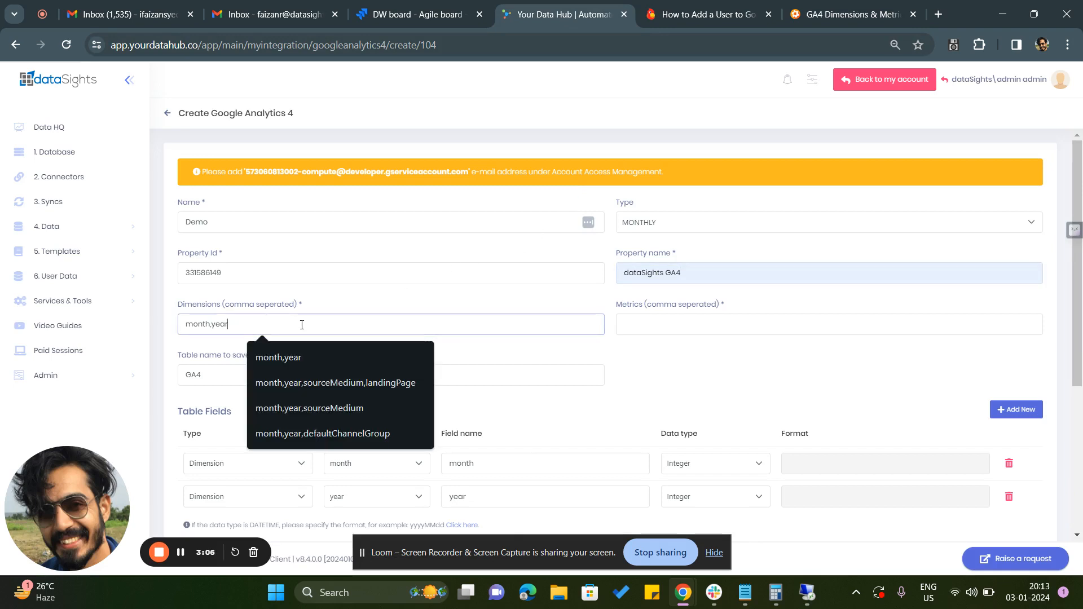
key(Down)
key(Down)
key(Return)
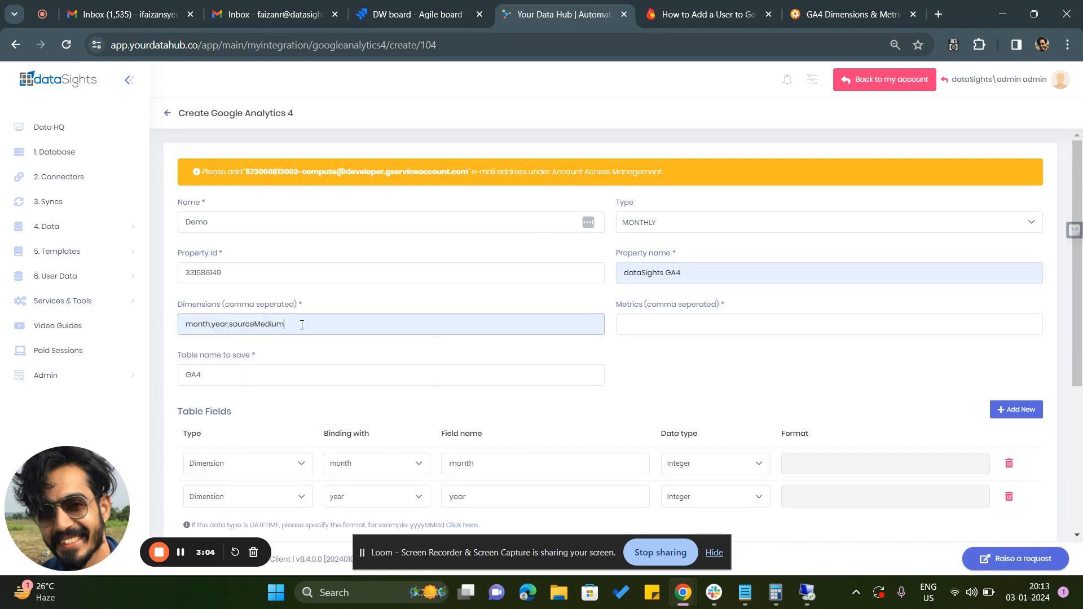
click(699, 321)
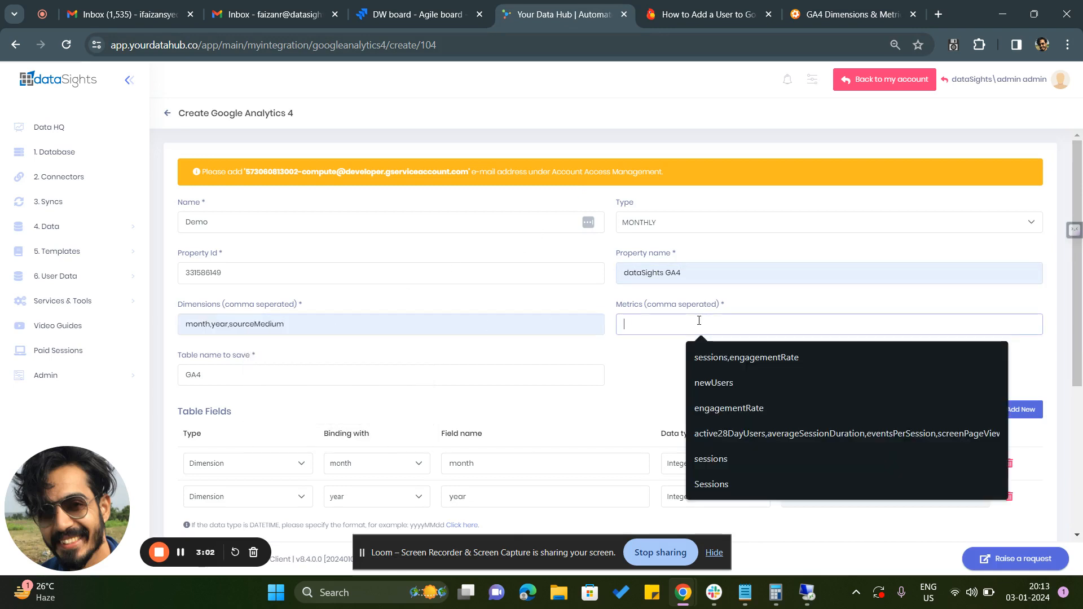
click(719, 358)
Set the name of the table to save to GA4Demo.
scroll(720, 359, down, 1)
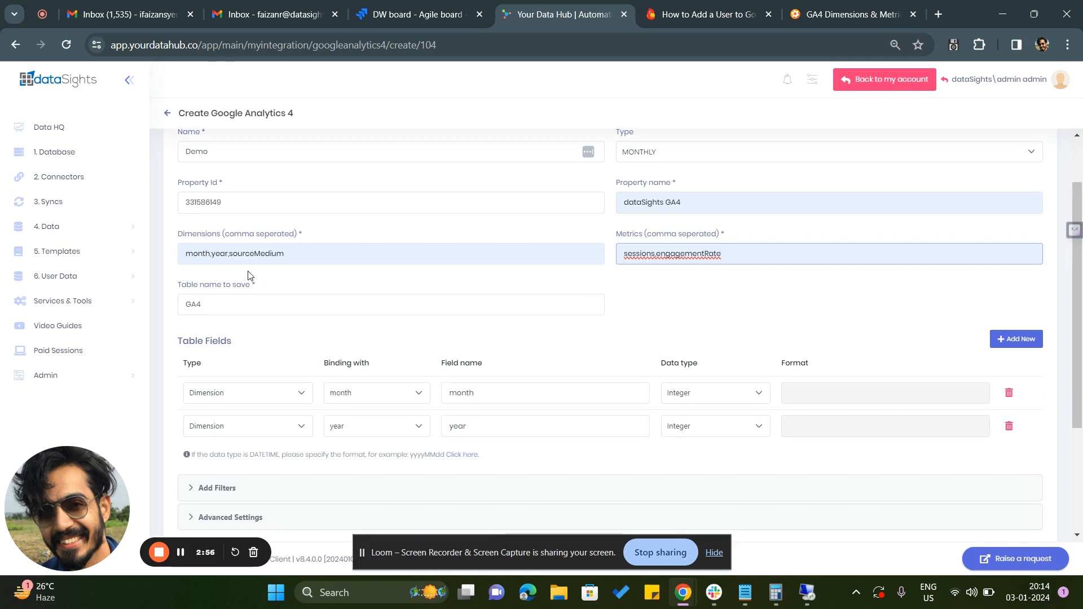
click(209, 305)
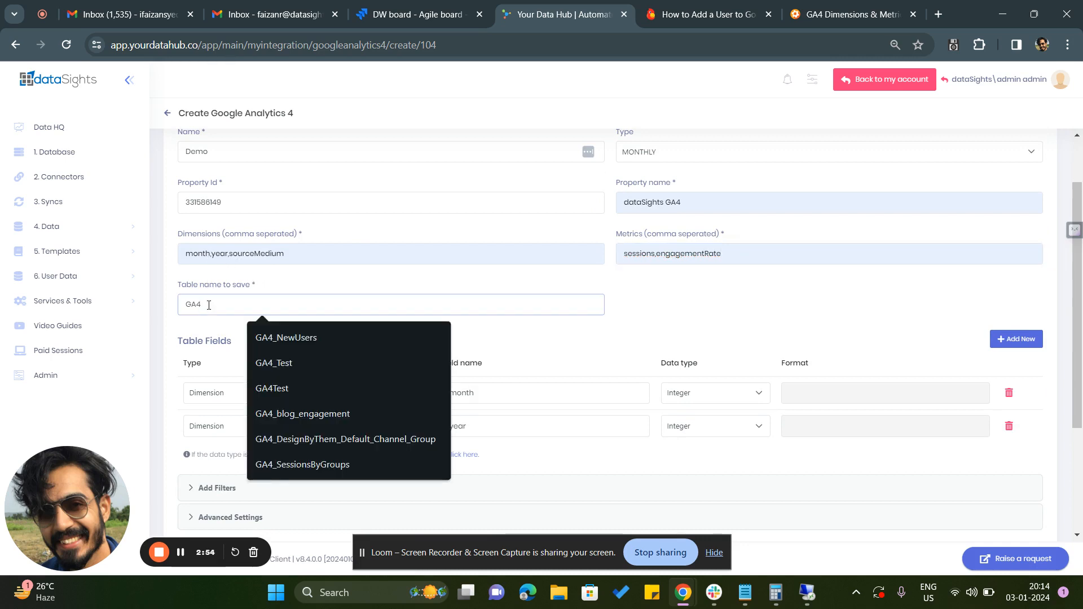
text(GA4Demo)
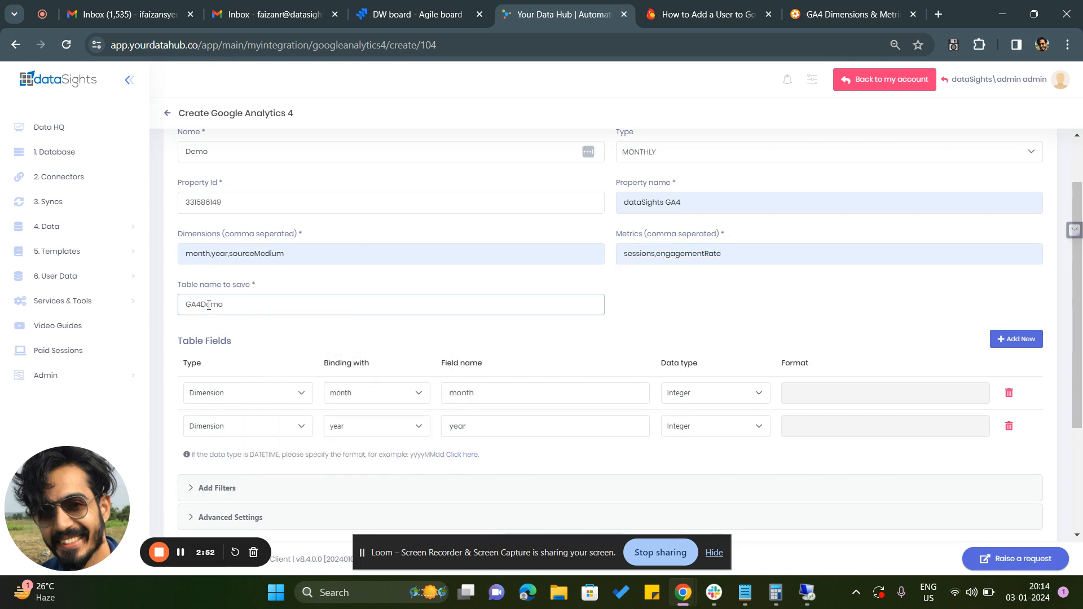
click(252, 344)
scroll(226, 338, down, 3)
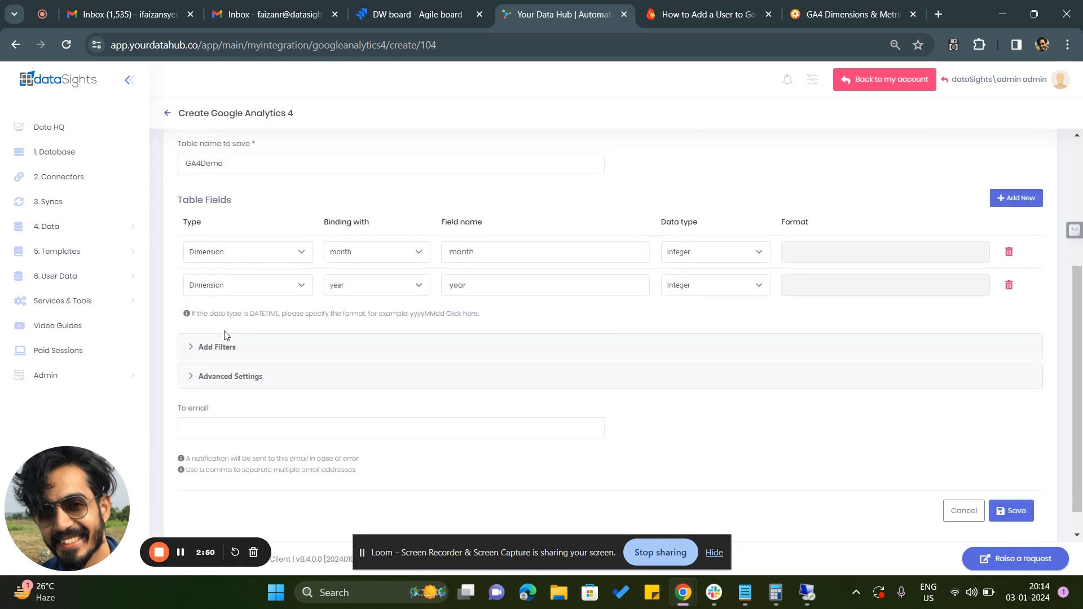
Add three new rows to the Table Fields list.
scroll(234, 242, up, 1)
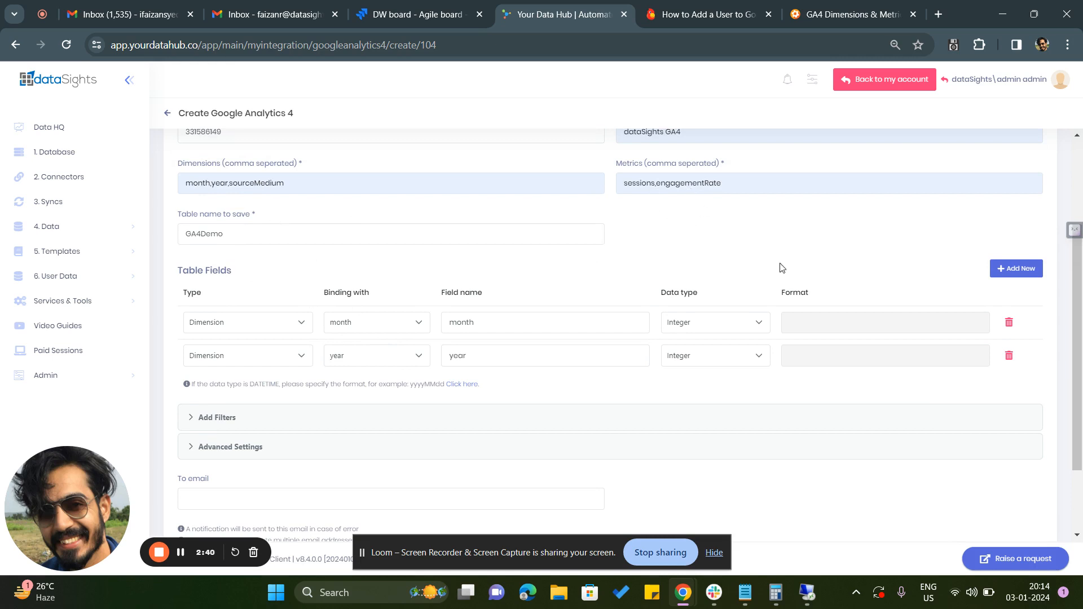
click(1010, 271)
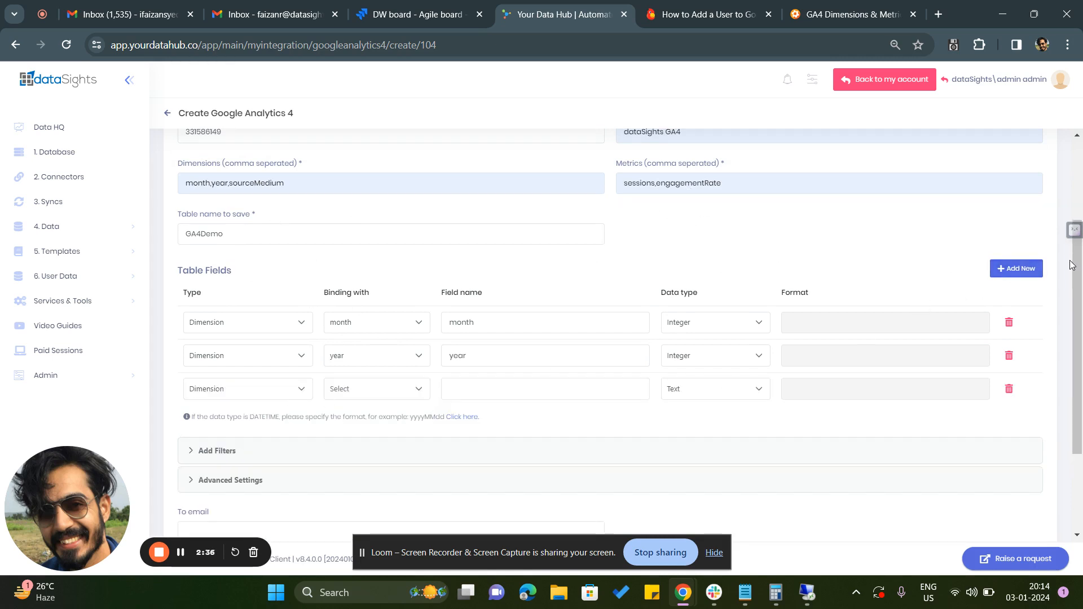
click(1020, 268)
click(1019, 269)
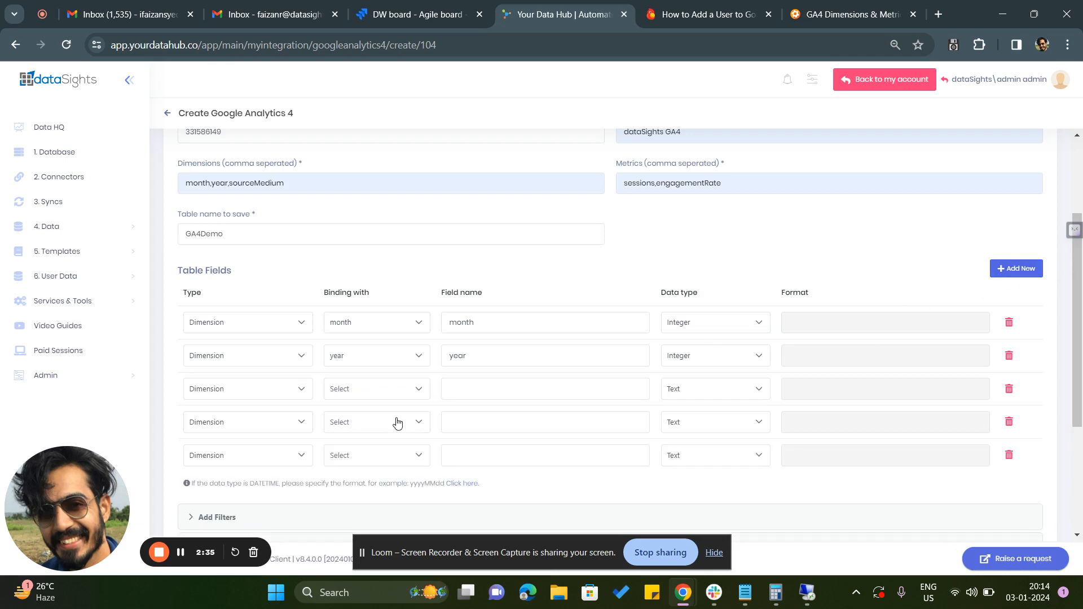
Bind the third table field to the sourceMedium dimension, keeping sourceMedium as its field name and Text as its data type.
click(295, 397)
click(340, 390)
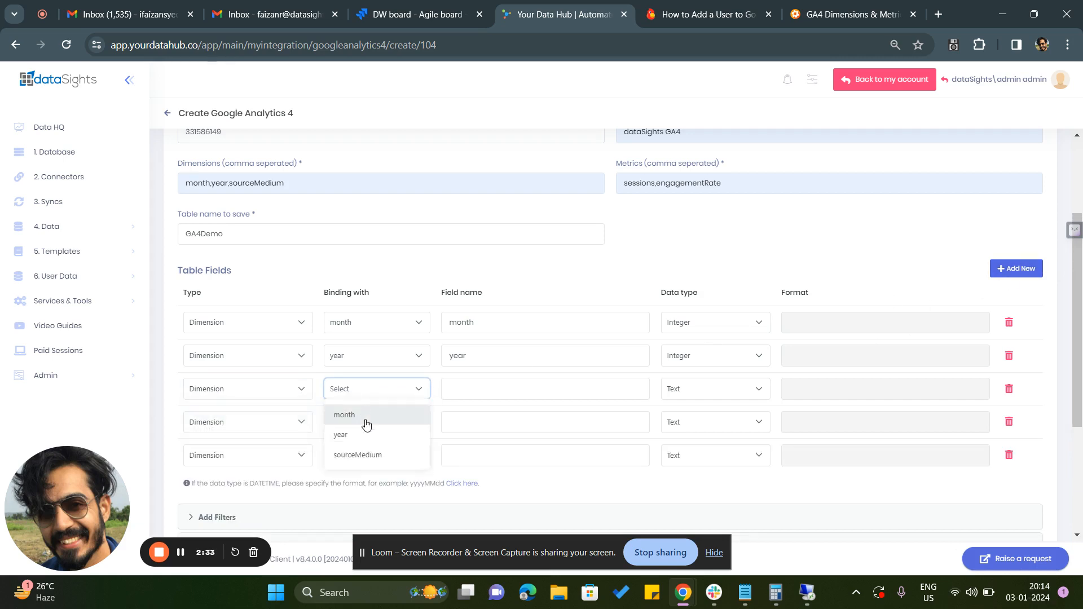
click(369, 455)
double_click(560, 389)
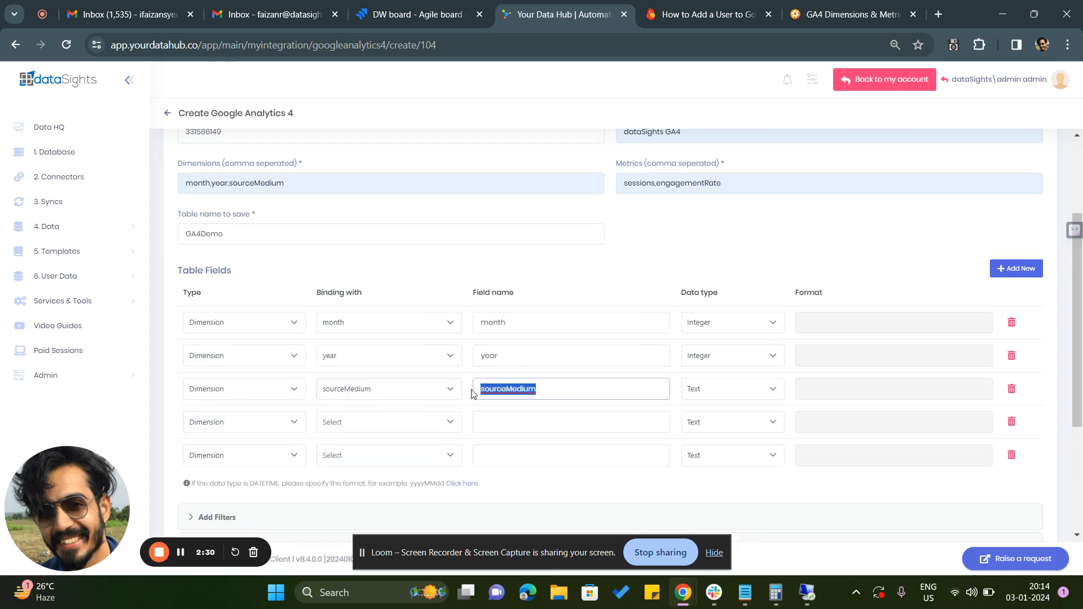
click(640, 392)
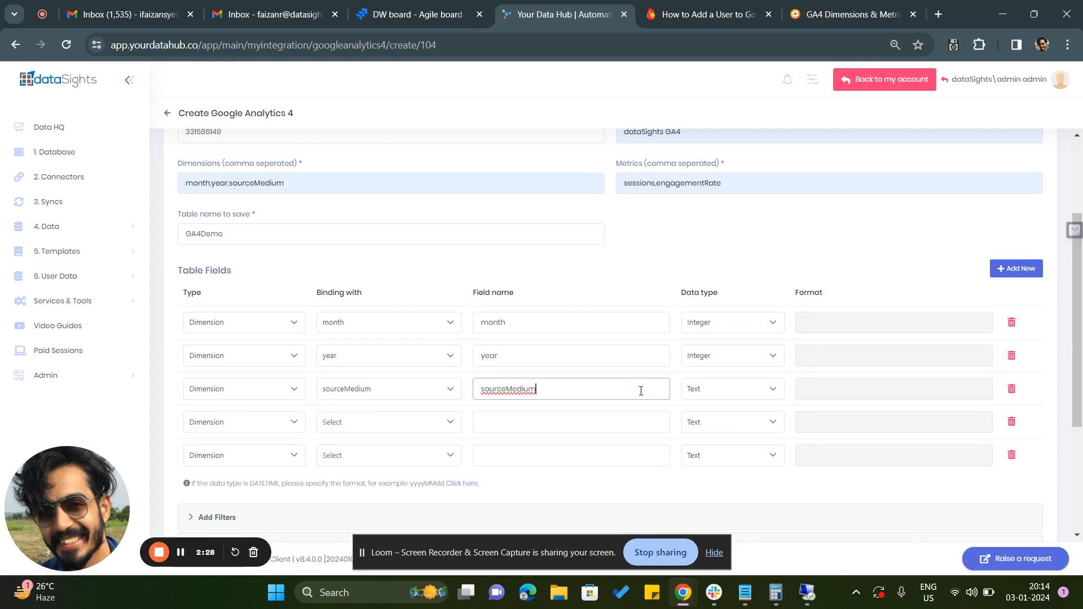
double_click(513, 393)
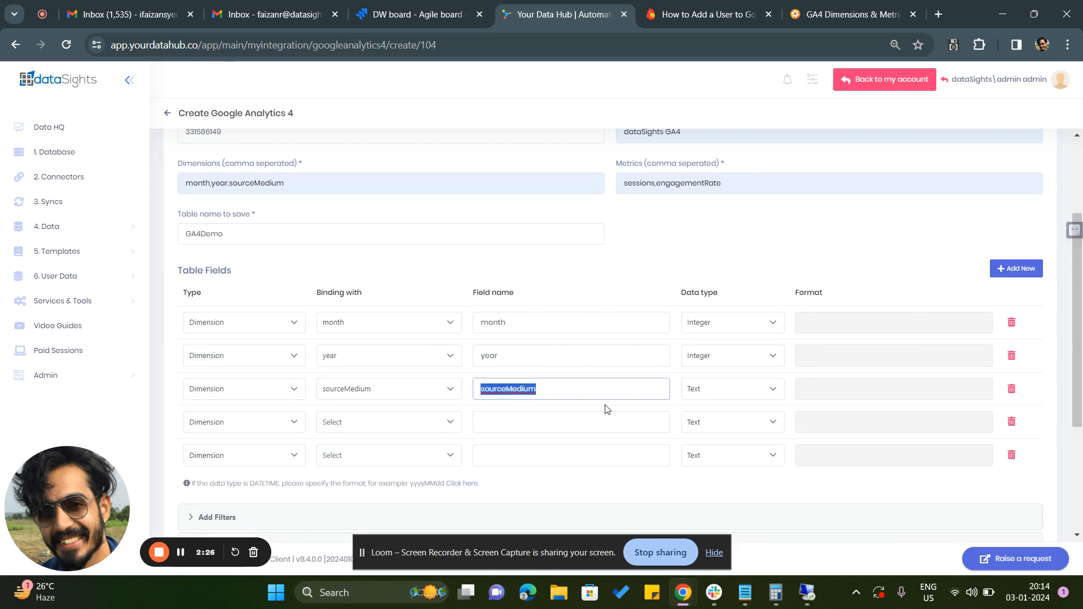
click(748, 390)
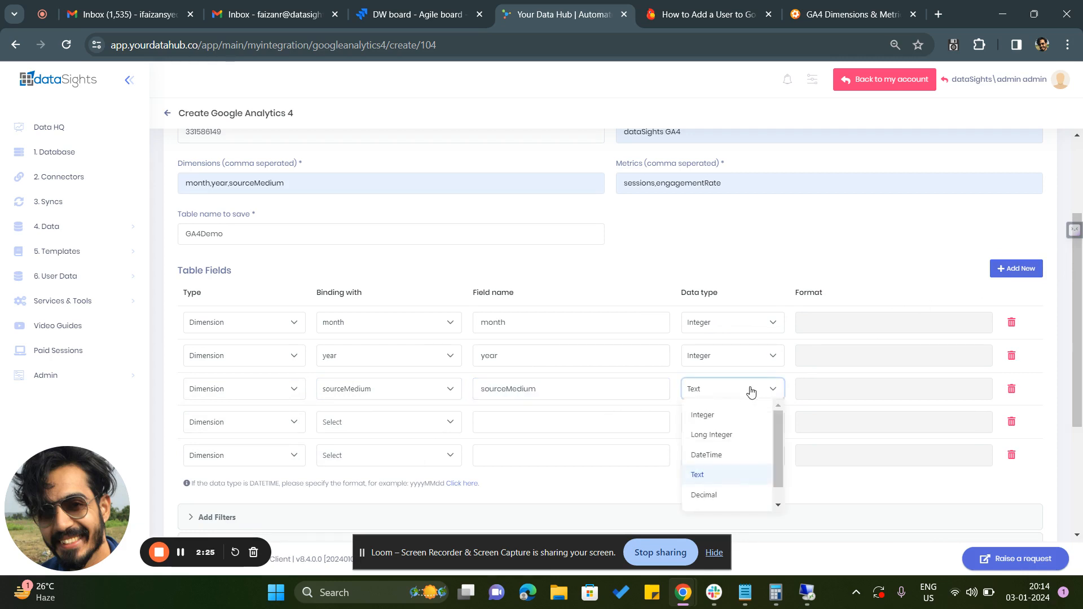
Make the fourth table field a Metric bound to sessions with the Integer data type.
click(270, 429)
click(282, 468)
click(358, 428)
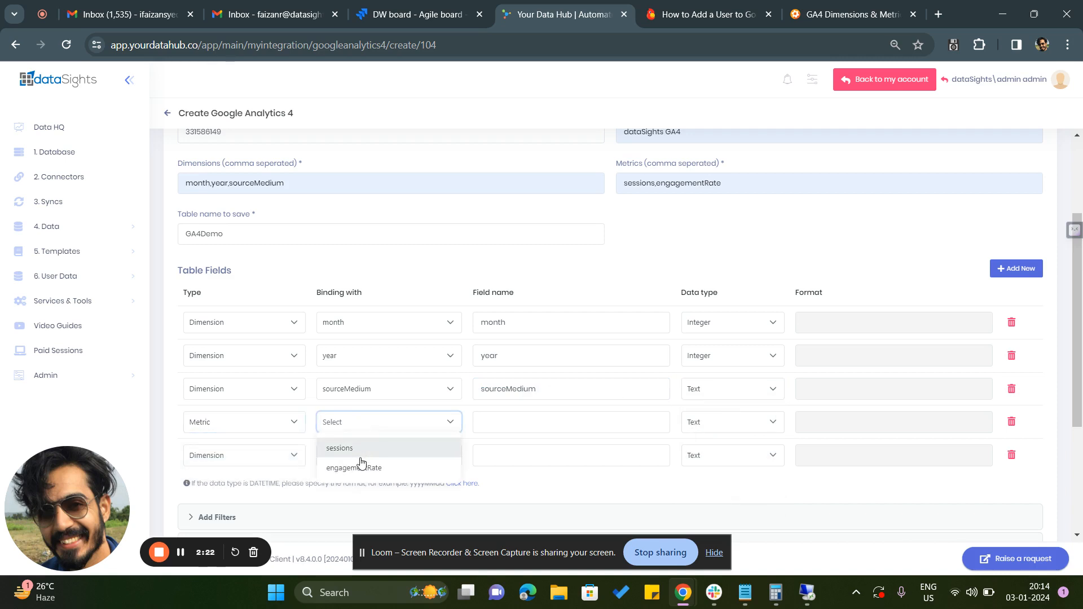
click(358, 449)
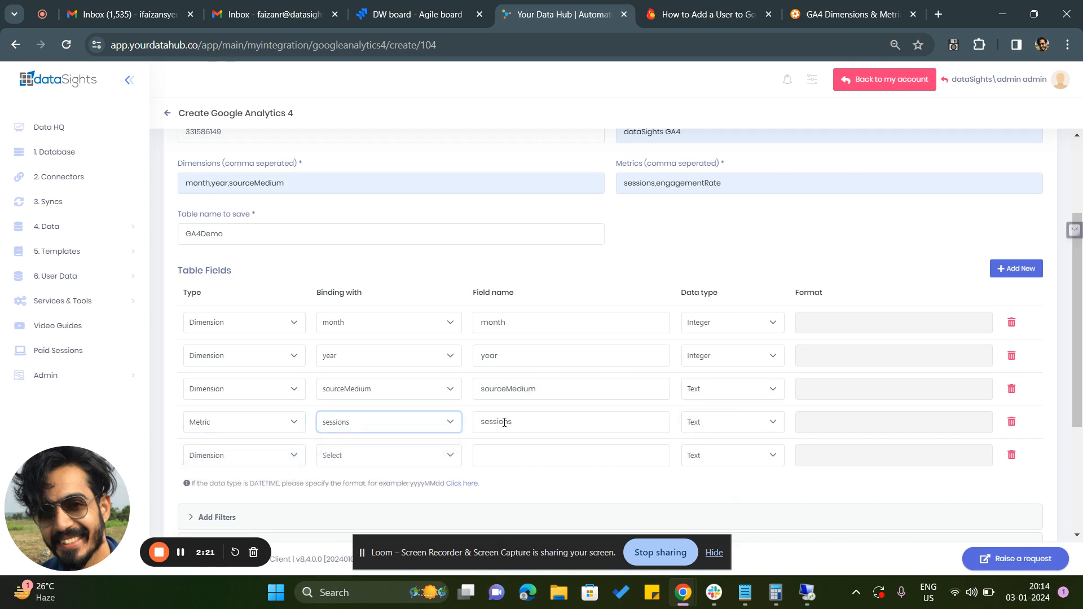
click(718, 429)
click(718, 448)
Make the fifth table field a Metric bound to engagementRate with the Decimal data type.
click(284, 460)
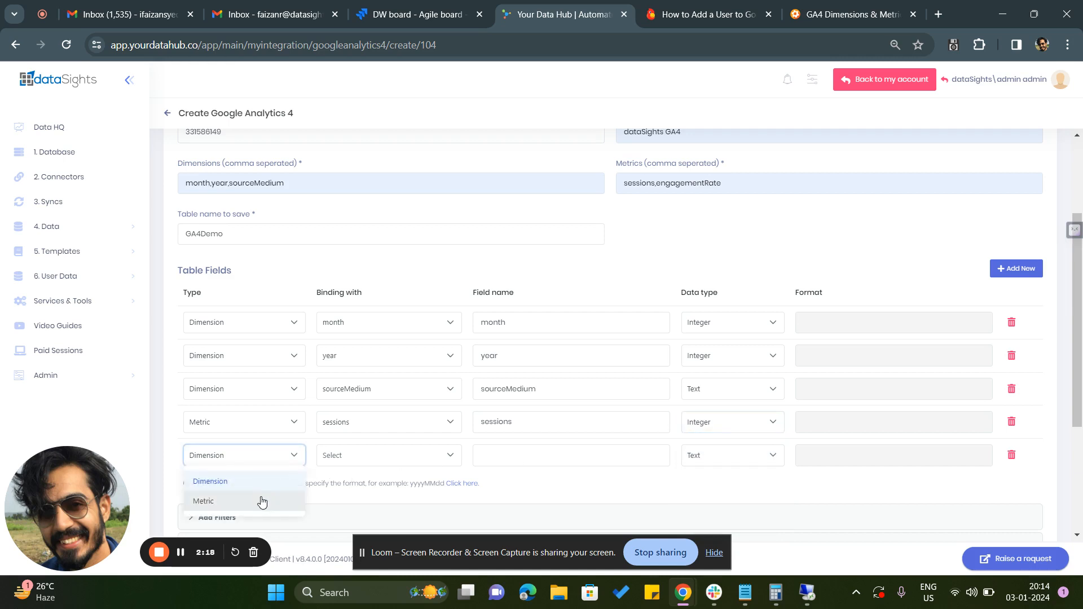
click(259, 501)
click(351, 457)
click(367, 500)
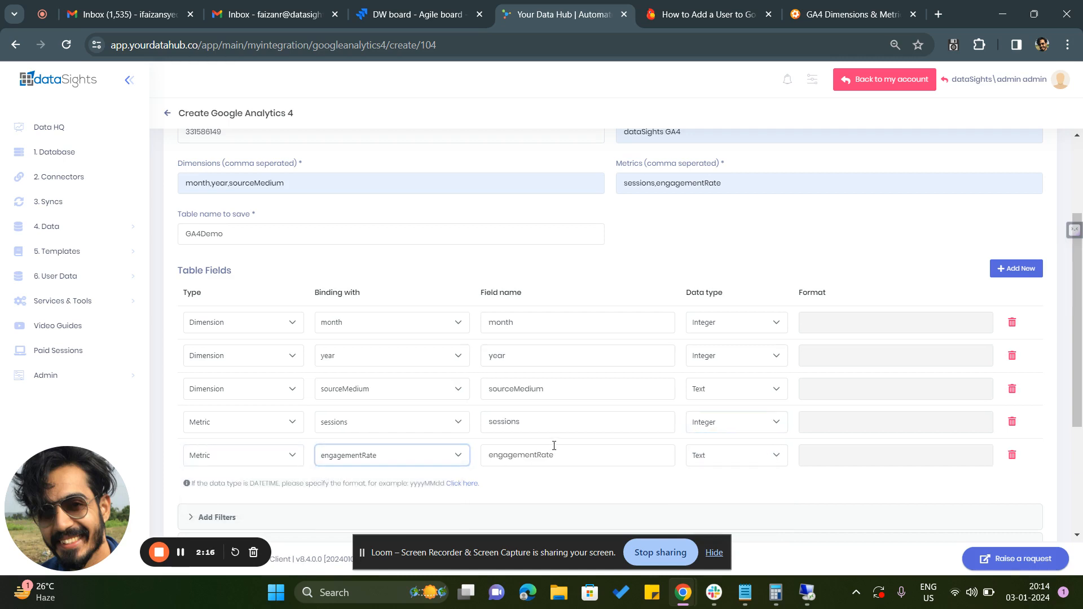
click(569, 459)
click(709, 455)
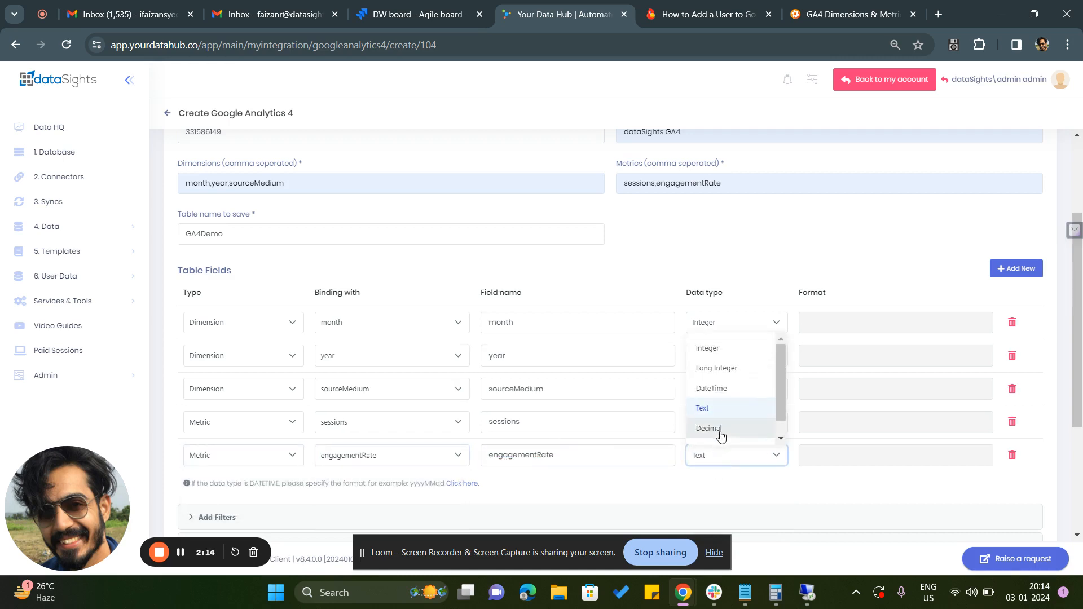
click(720, 429)
Expand the filter settings and set the filter row to apply to the Metric engagementRate.
scroll(653, 410, down, 1)
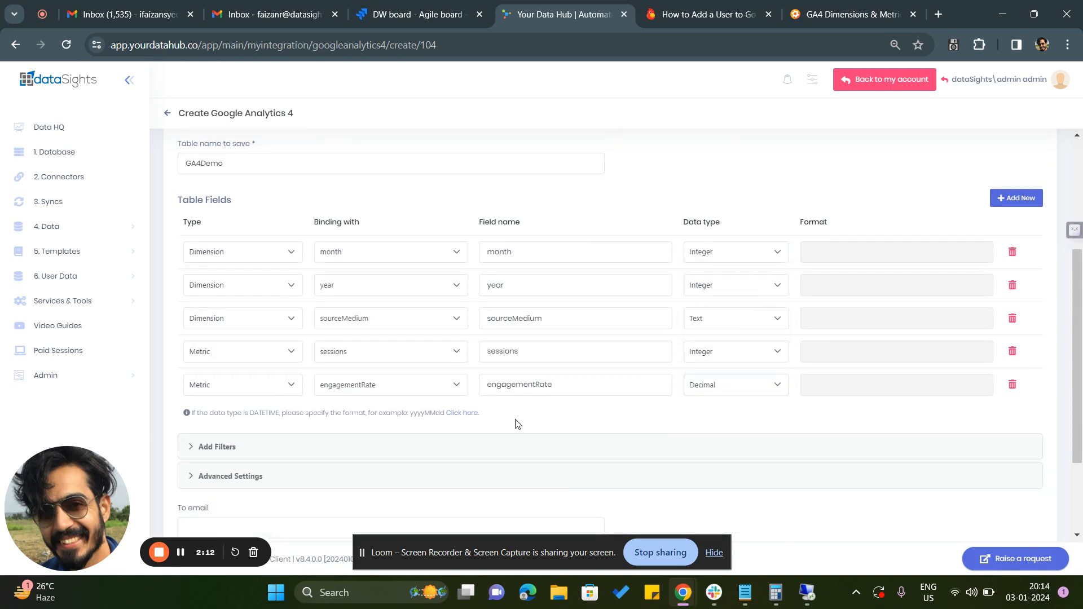
click(219, 450)
scroll(341, 452, down, 2)
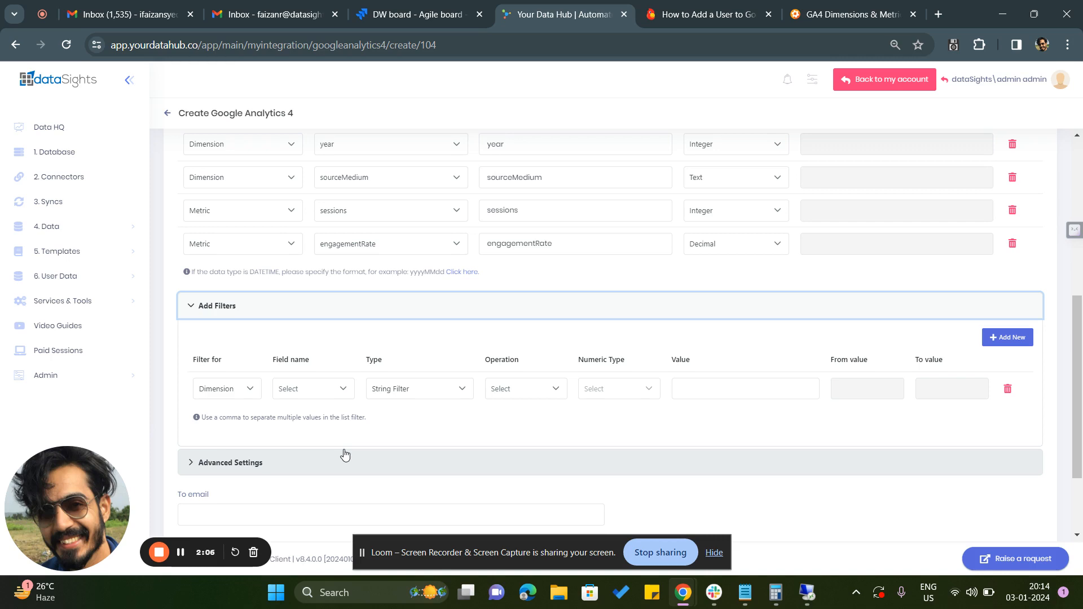
click(244, 394)
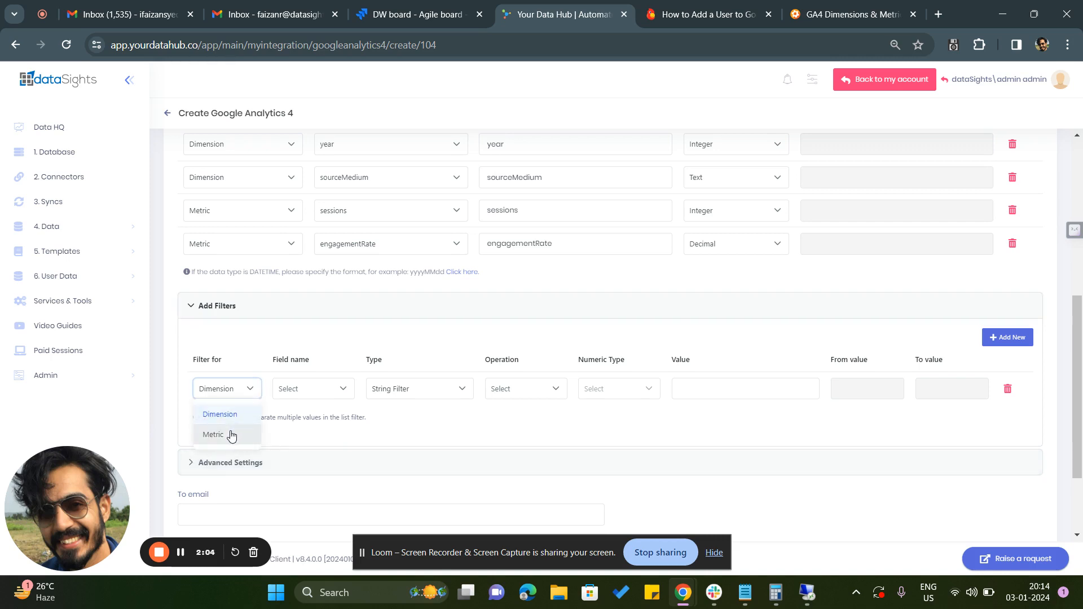
click(231, 435)
click(326, 390)
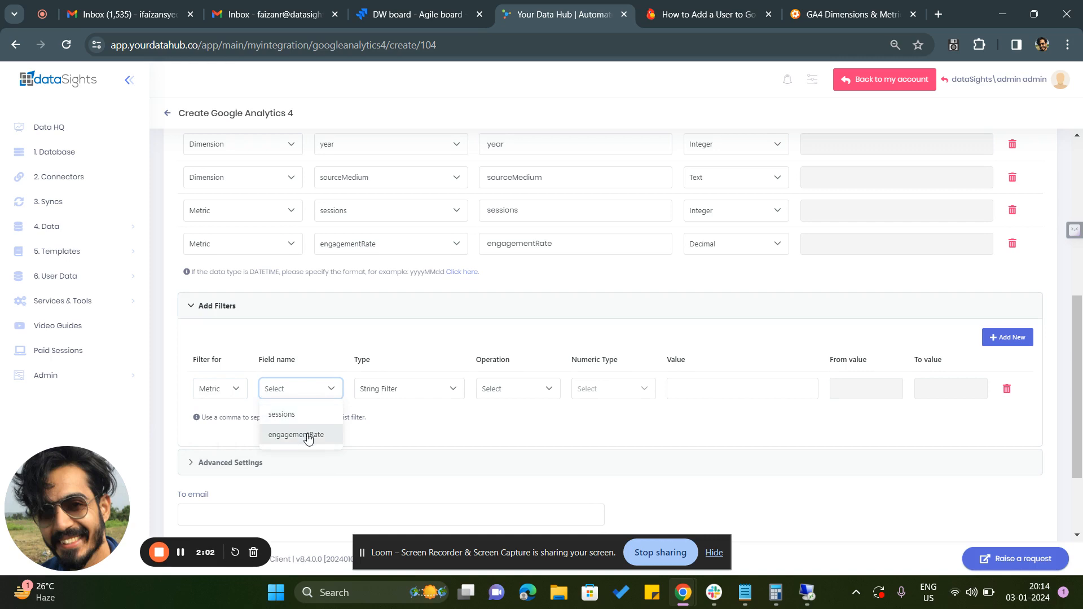
click(308, 435)
Configure the engagementRate filter as a Numeric Filter with operation GreaterThan, numeric type Decimal and value 10.
click(431, 394)
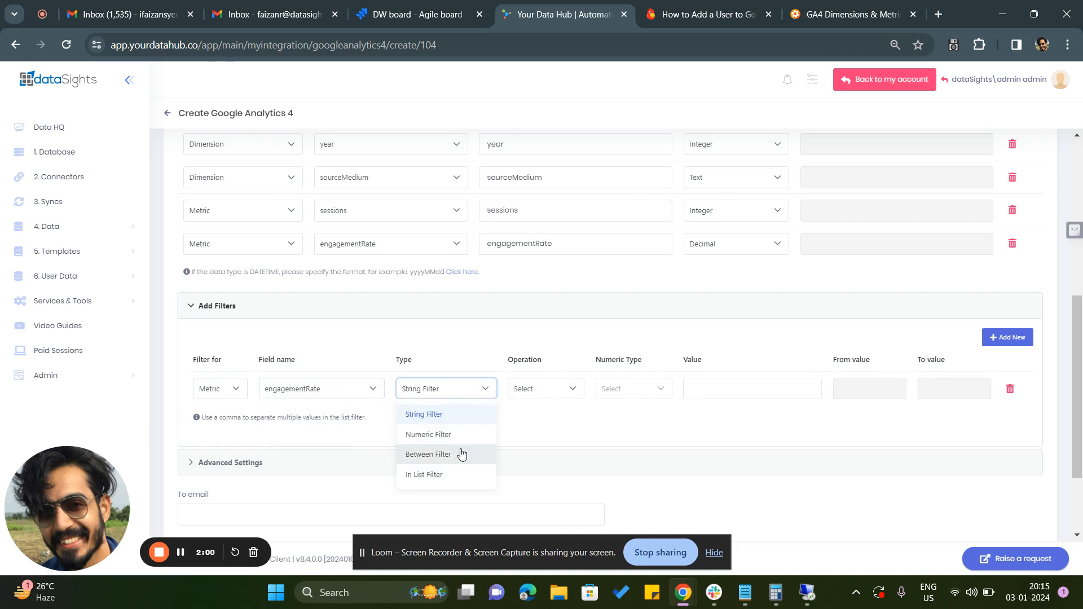
click(451, 436)
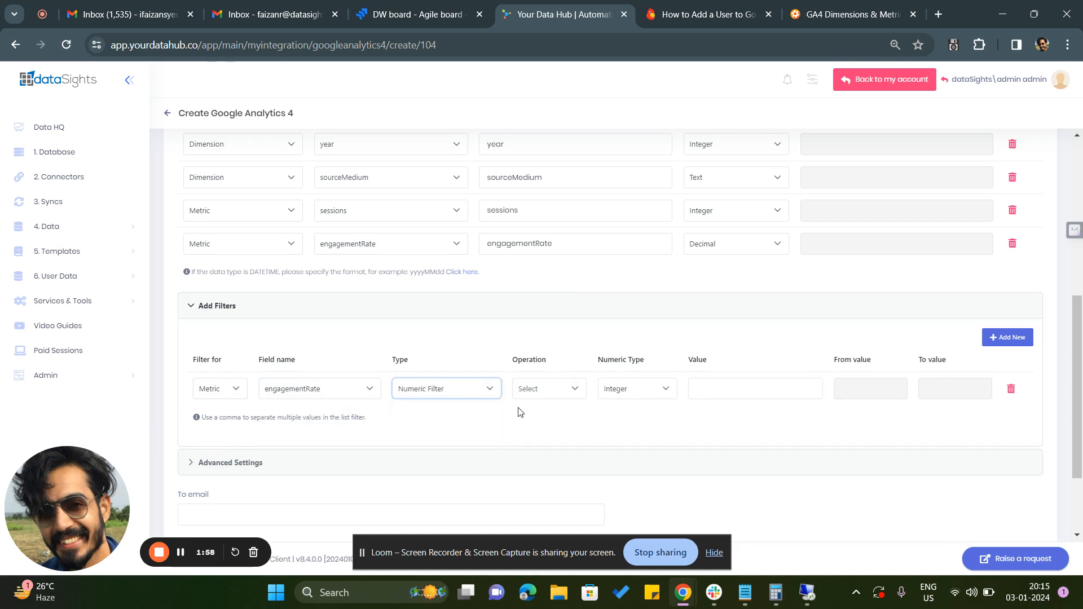
click(544, 390)
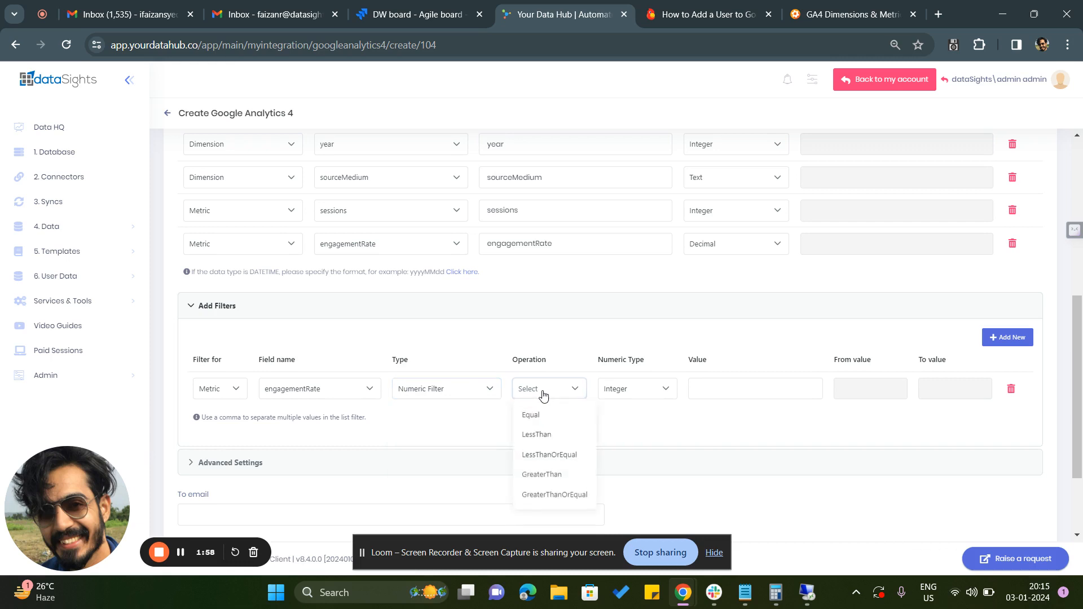
click(556, 475)
click(667, 393)
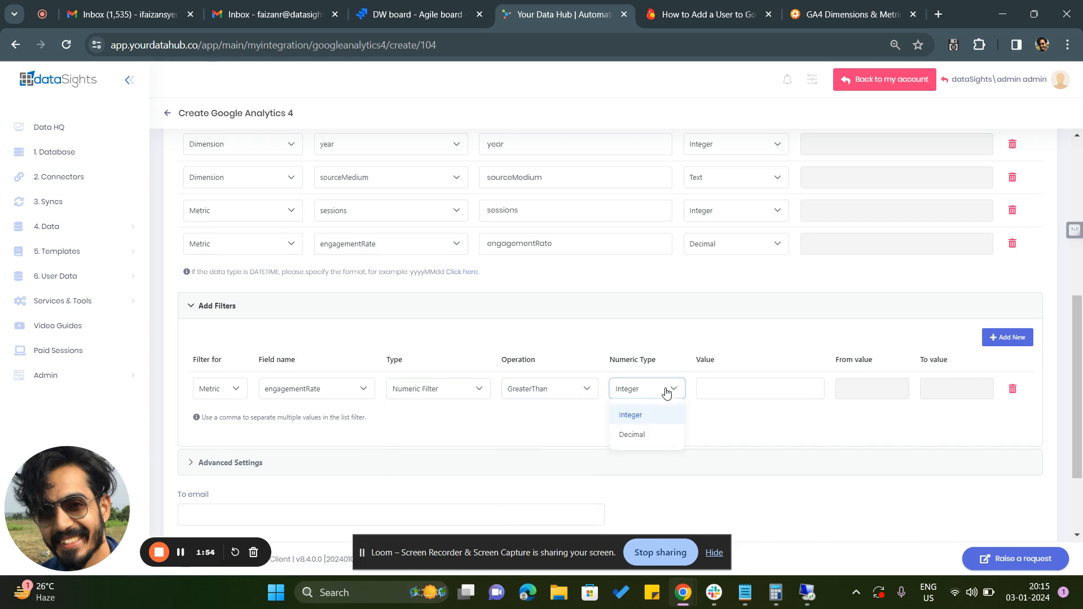
click(665, 435)
click(708, 395)
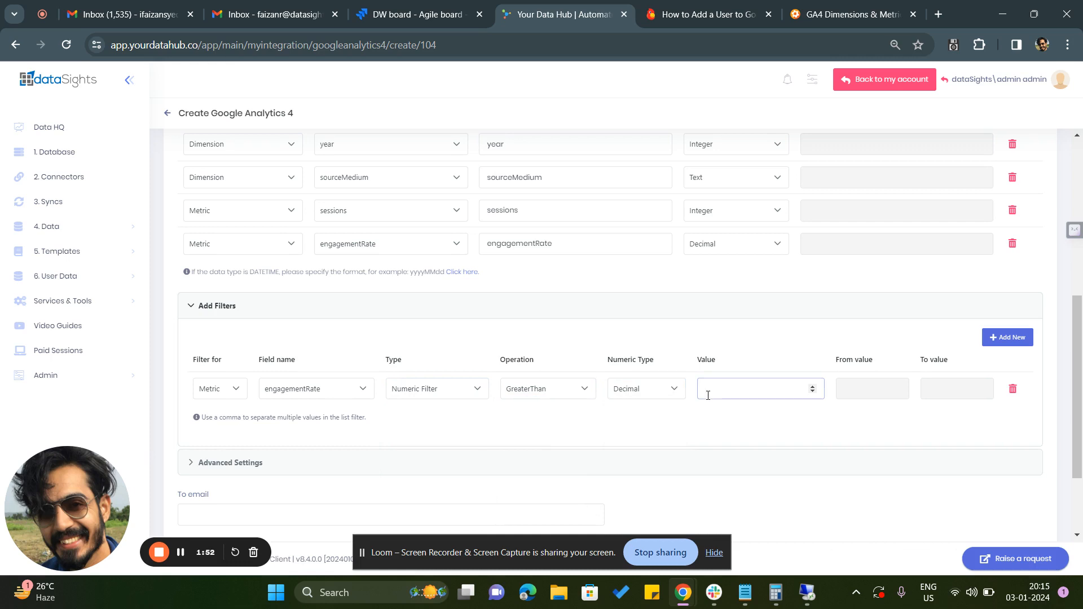
click(721, 411)
Expand the advanced settings and set the number of days to go back to 30.
scroll(634, 440, down, 3)
click(304, 347)
scroll(419, 419, down, 1)
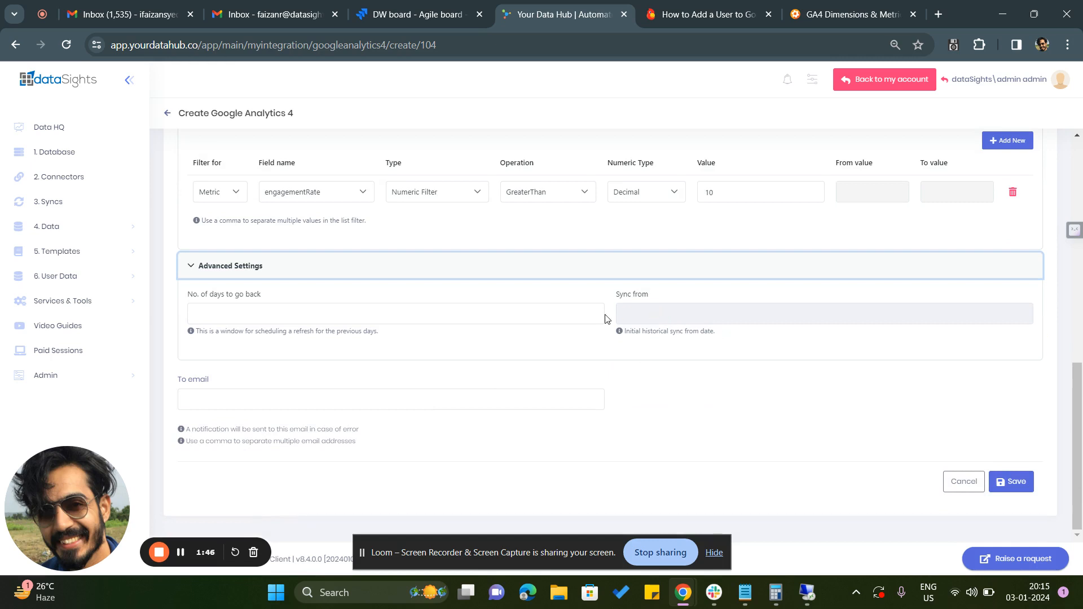
click(505, 316)
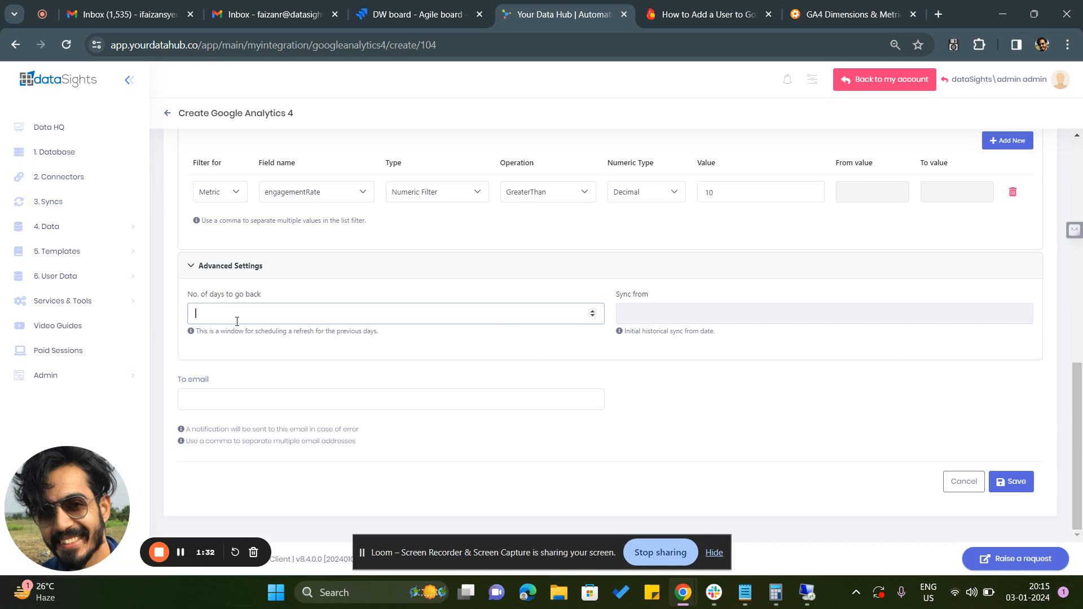
text(30)
click(266, 353)
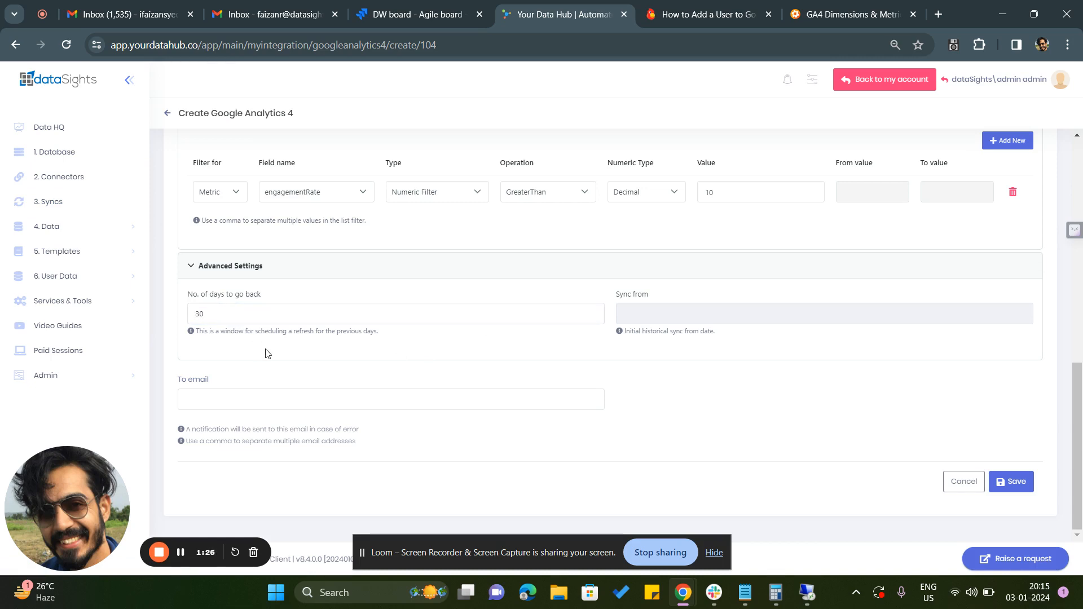
Set the initial historical sync start date to 01/01/2018.
click(680, 312)
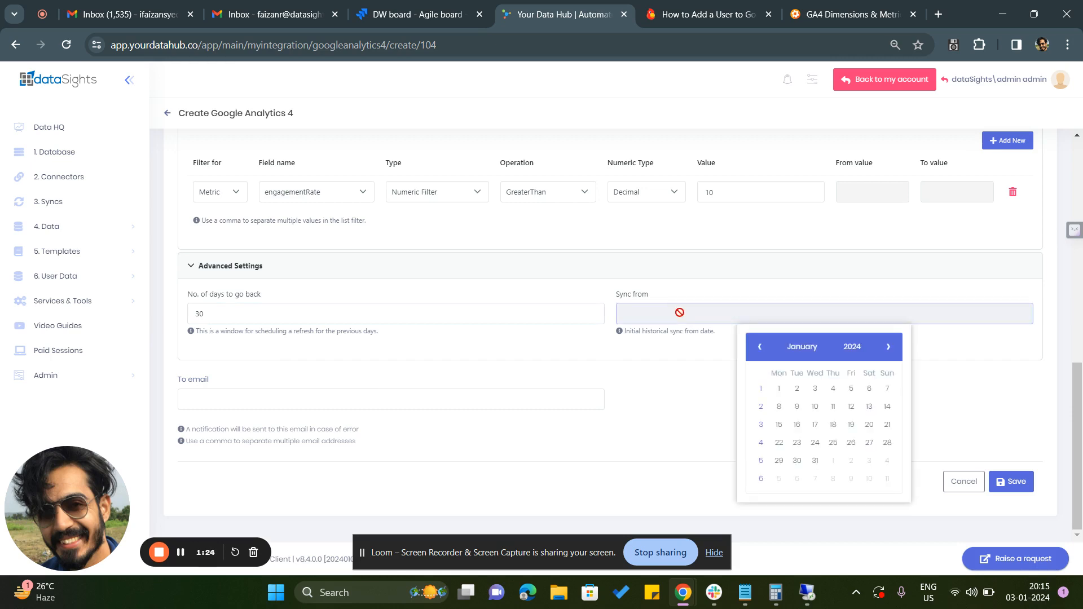
click(861, 342)
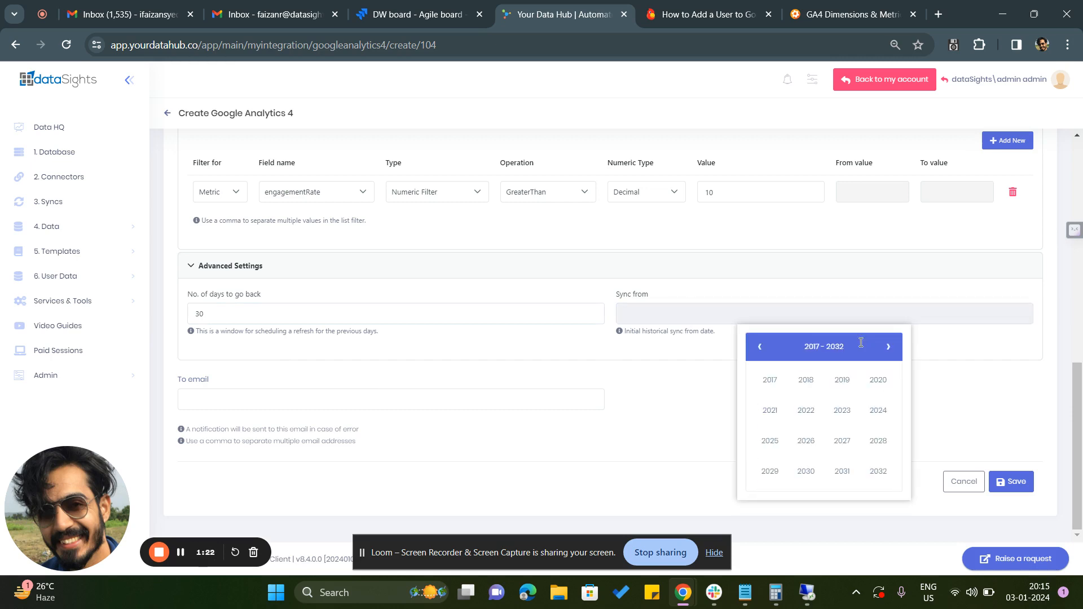
click(806, 380)
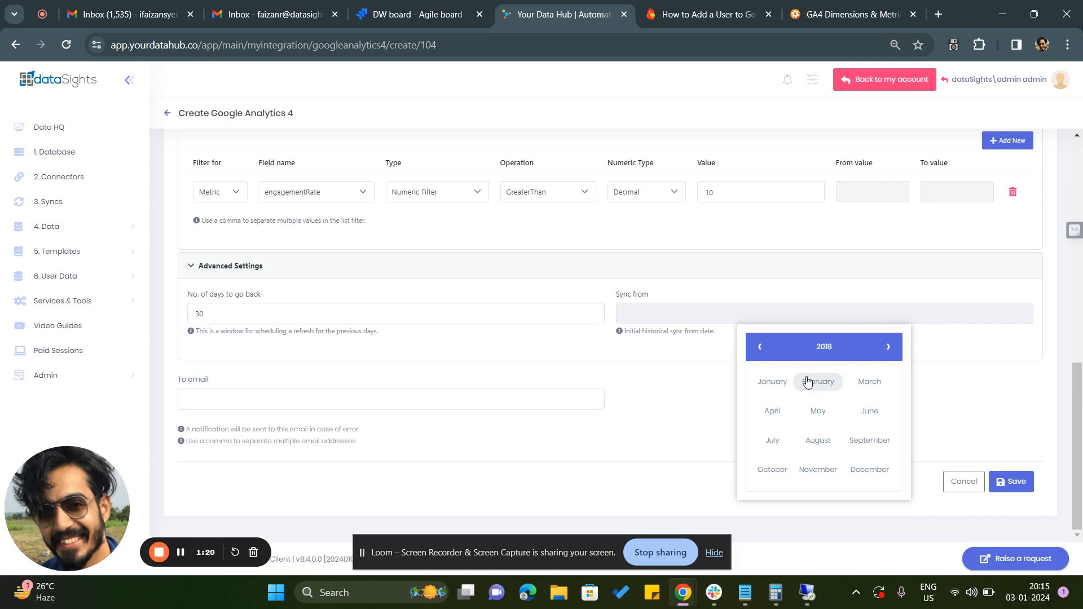
click(780, 387)
click(779, 391)
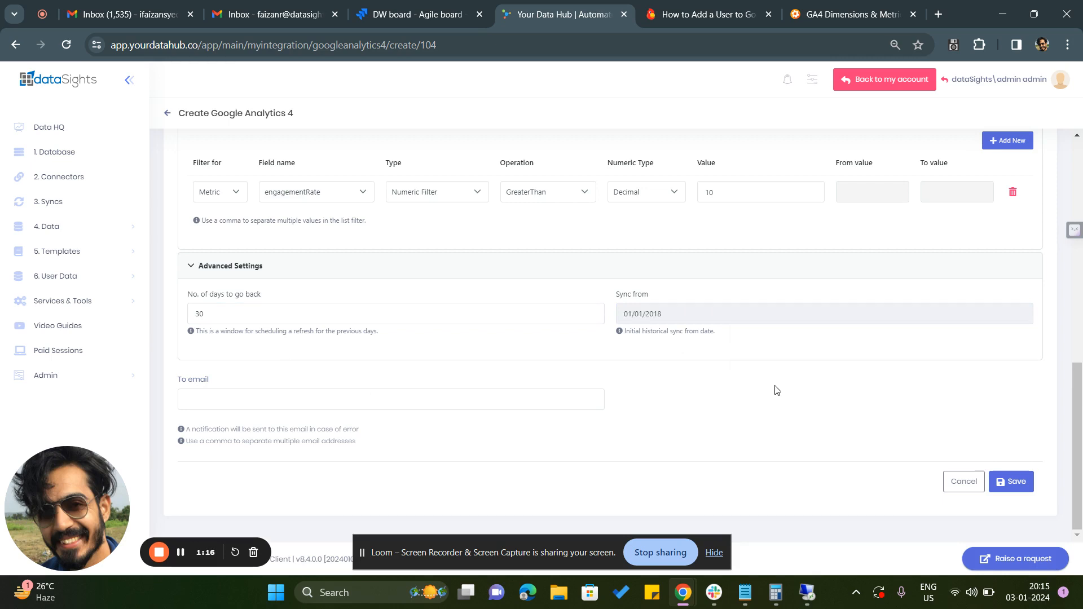
Fill in the error notification e-mail address and save the new Google Analytics 4 entity.
click(457, 397)
key(Down)
key(Return)
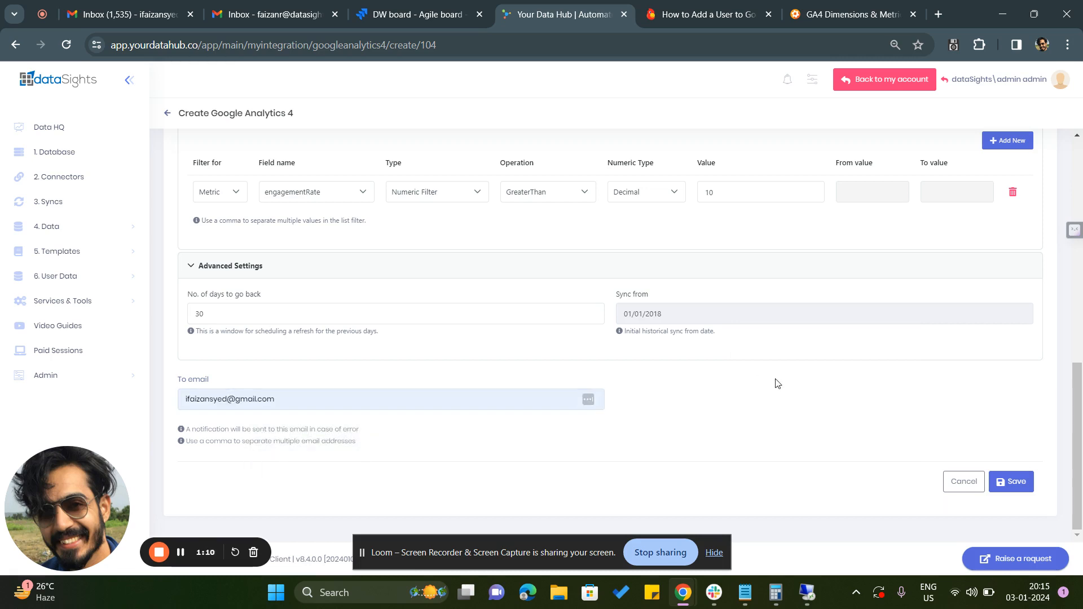
click(1022, 479)
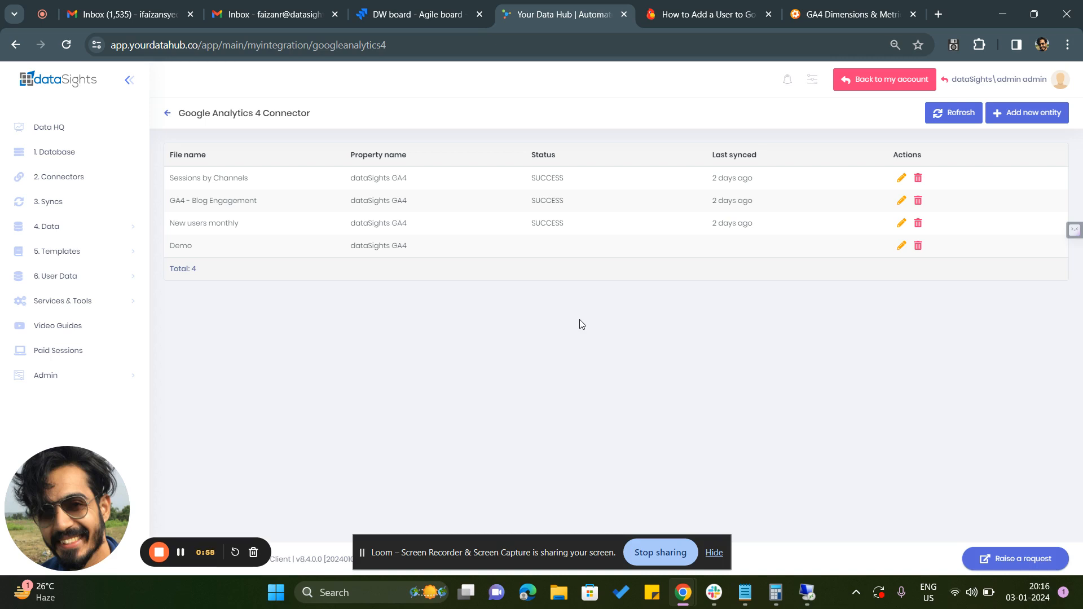
Open the Demo entity for editing and examine the name of the table it saves to.
click(902, 247)
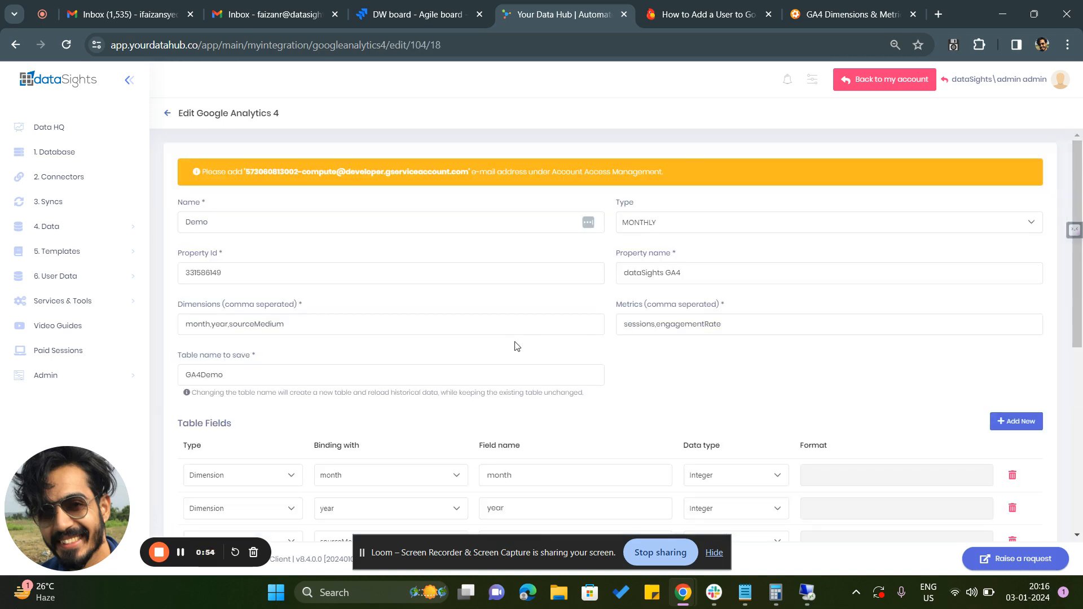
scroll(504, 340, down, 3)
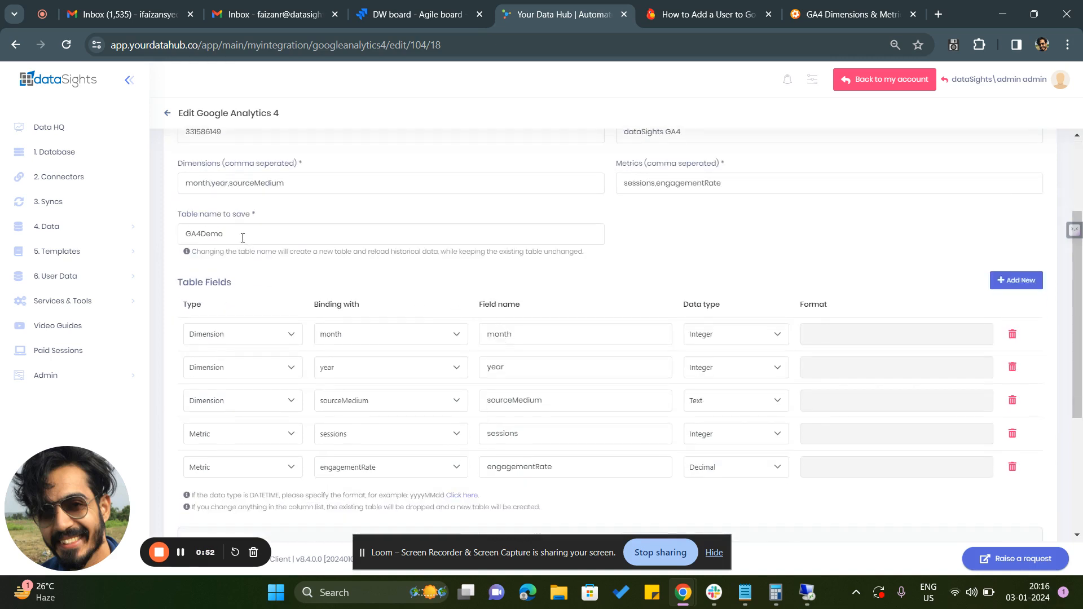
click(240, 236)
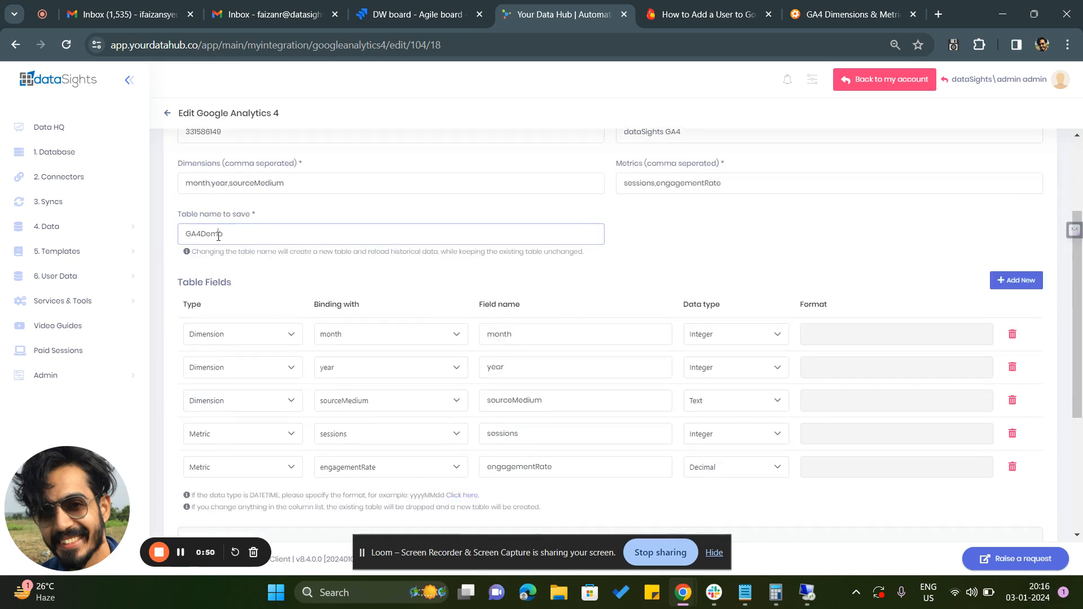
double_click(218, 236)
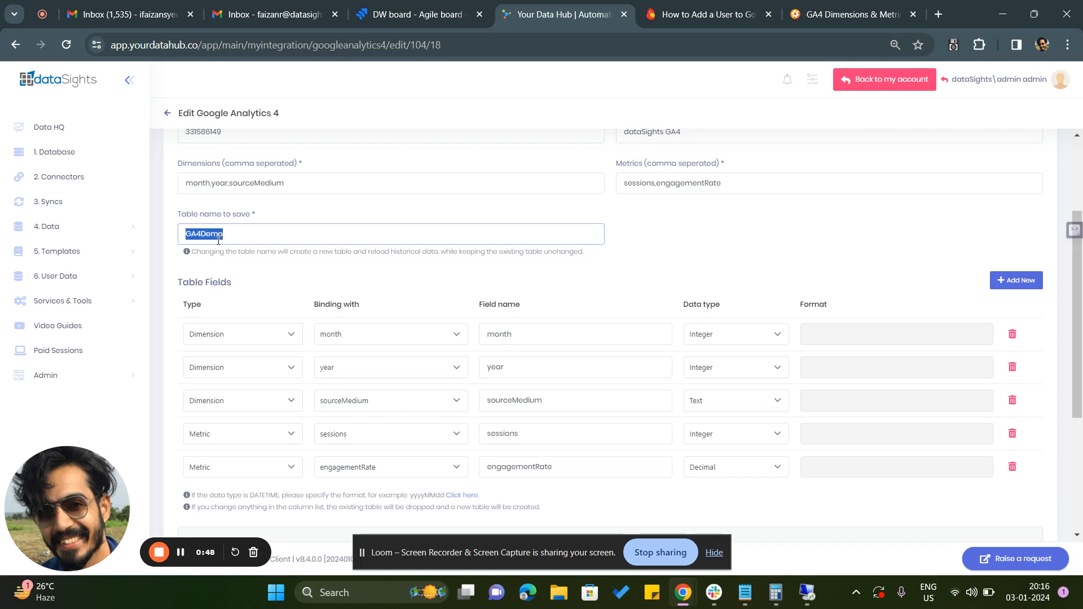
click(573, 272)
Review the Demo entity's table fields and expand the advanced settings to check the days to go back and sync start date.
scroll(572, 273, down, 2)
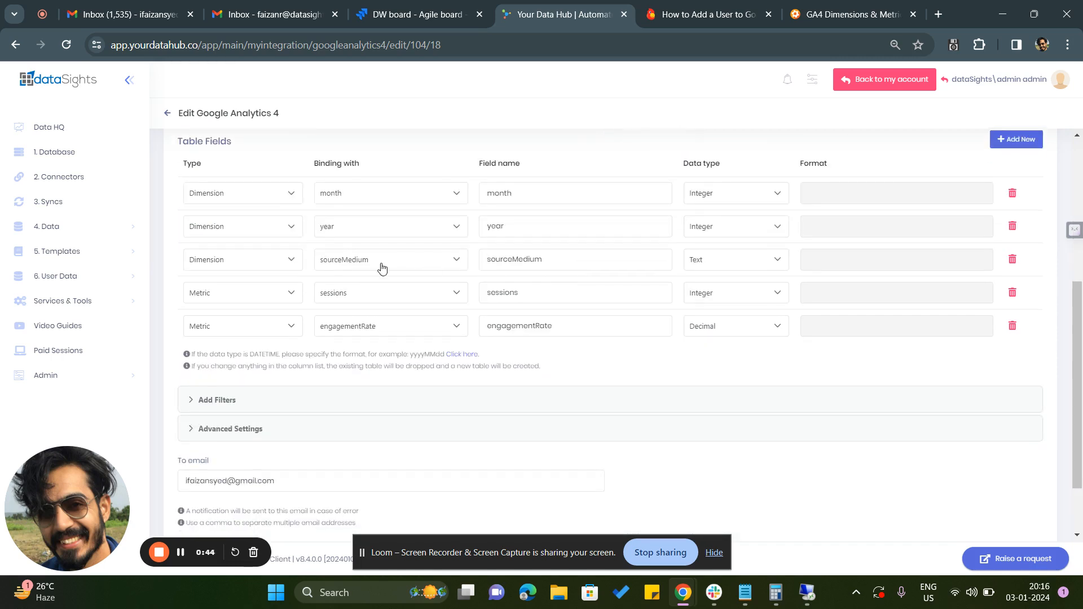
scroll(426, 307, up, 2)
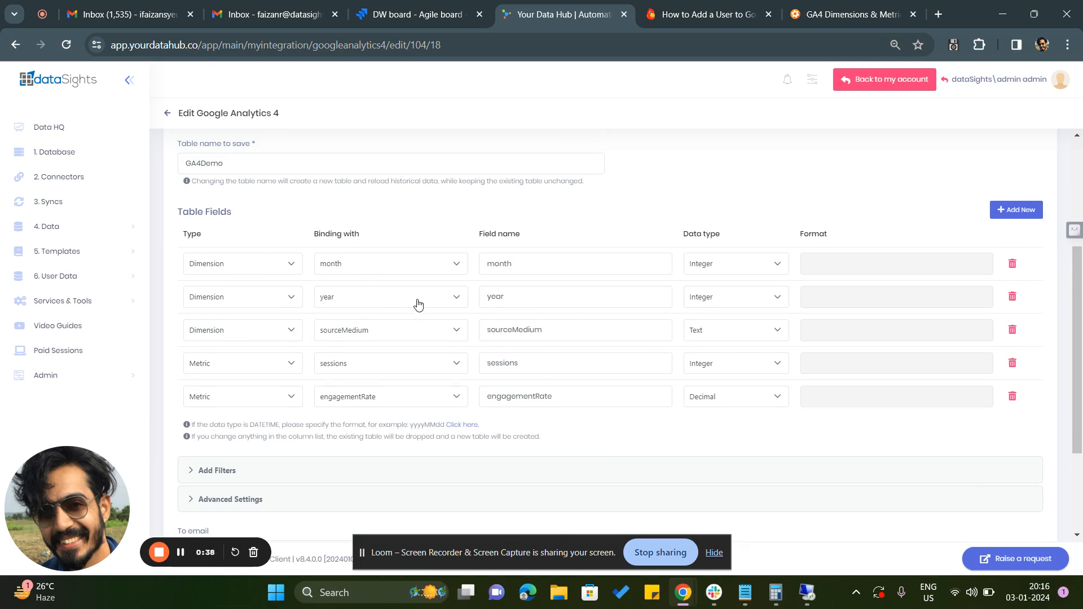
scroll(418, 305, down, 3)
click(379, 348)
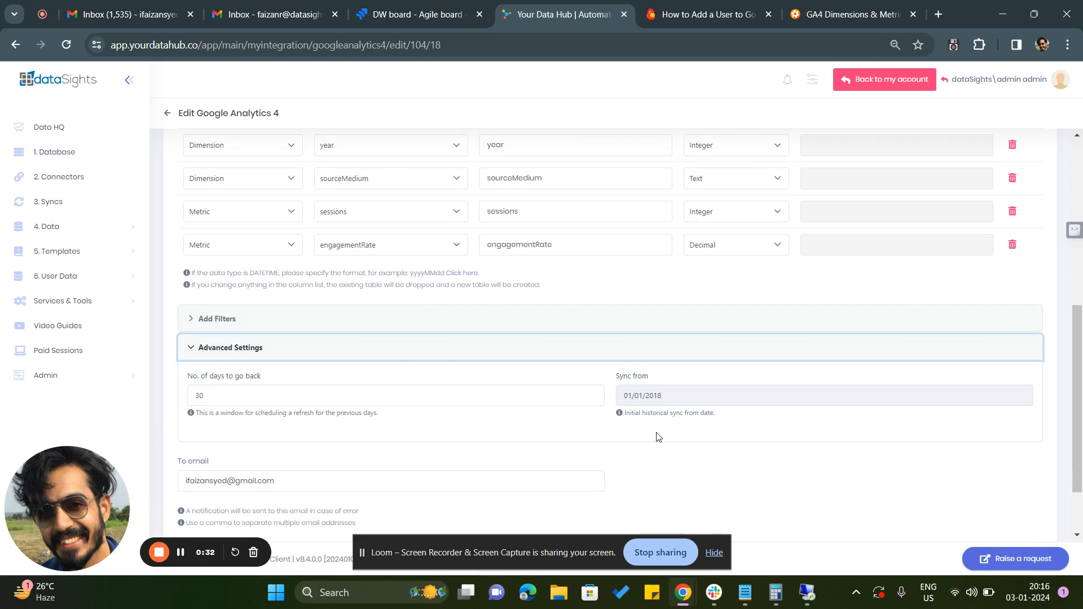
scroll(605, 346, down, 2)
scroll(605, 346, up, 5)
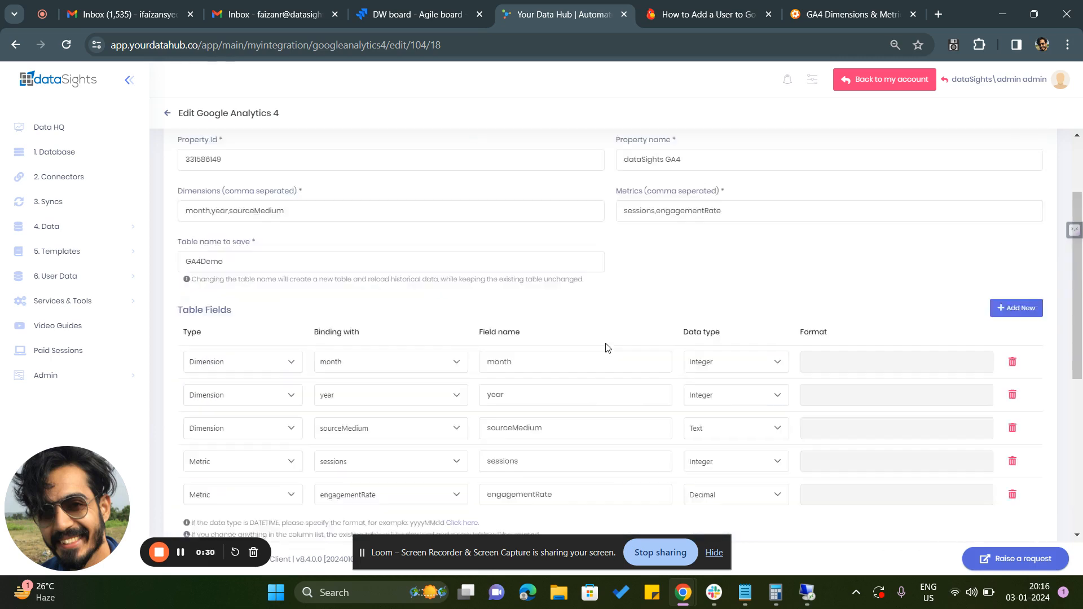
scroll(606, 347, up, 2)
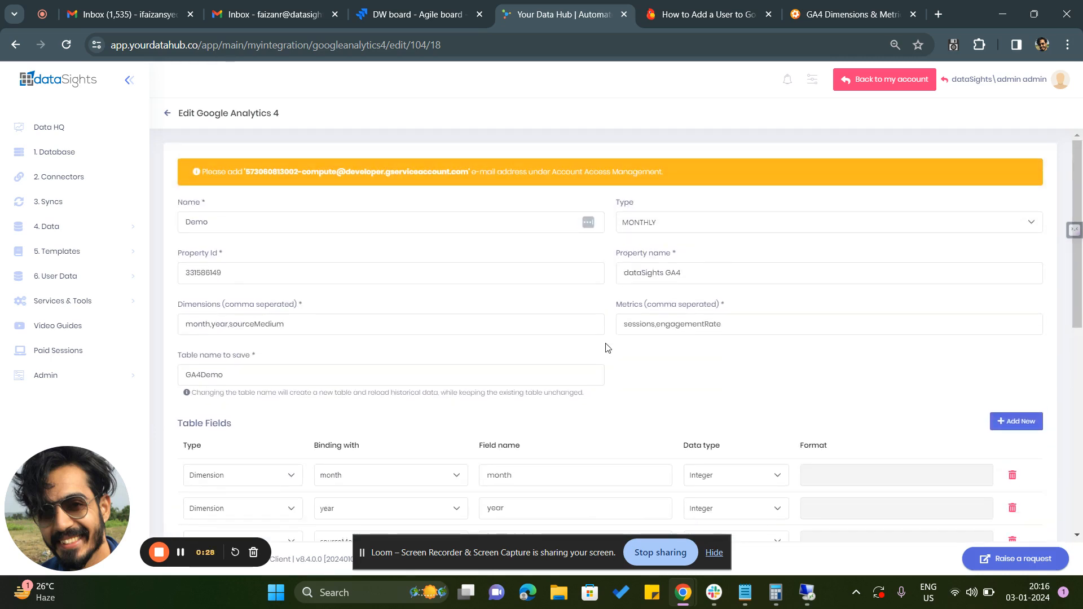